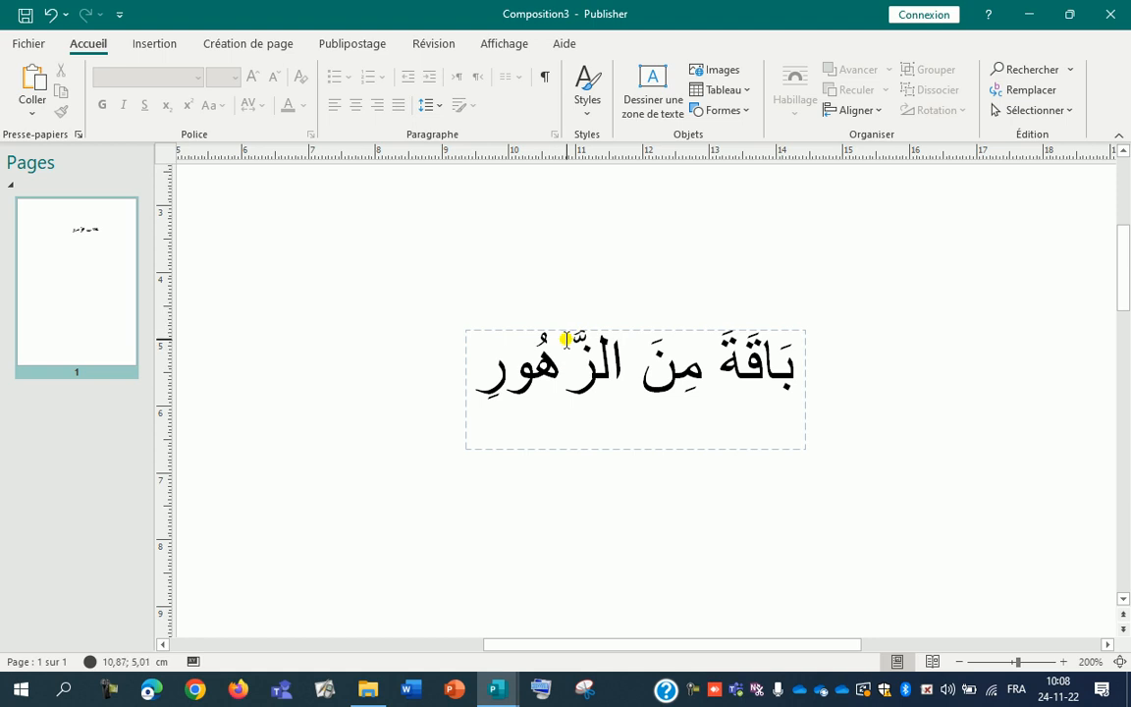
{"action": "left_click_drag", "start_coordinate": [595, 358], "coordinate": [609, 366]}
{"action": "left_click", "coordinate": [657, 493]}
{"action": "left_click", "coordinate": [594, 395]}
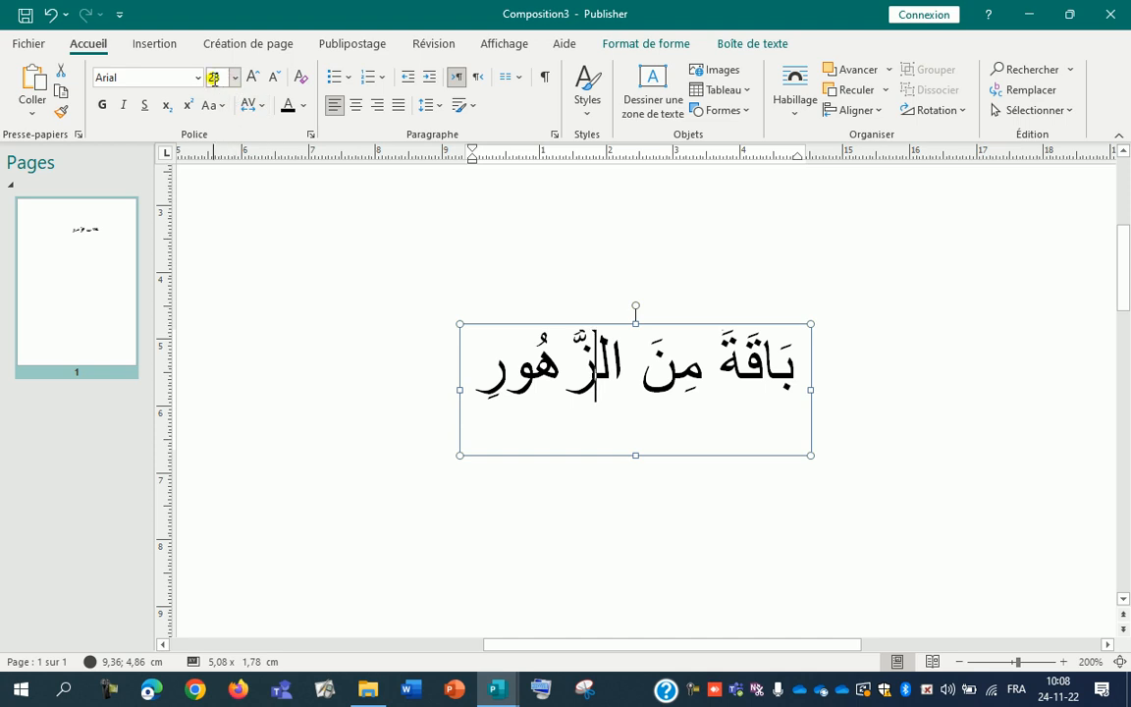
- Draw a new text box measuring 2.54 × 2.54 cm in the empty page area beside the Arabic phrase
{"action": "left_click", "coordinate": [960, 661]}
{"action": "left_click", "coordinate": [960, 661]}
{"action": "left_click", "coordinate": [960, 662]}
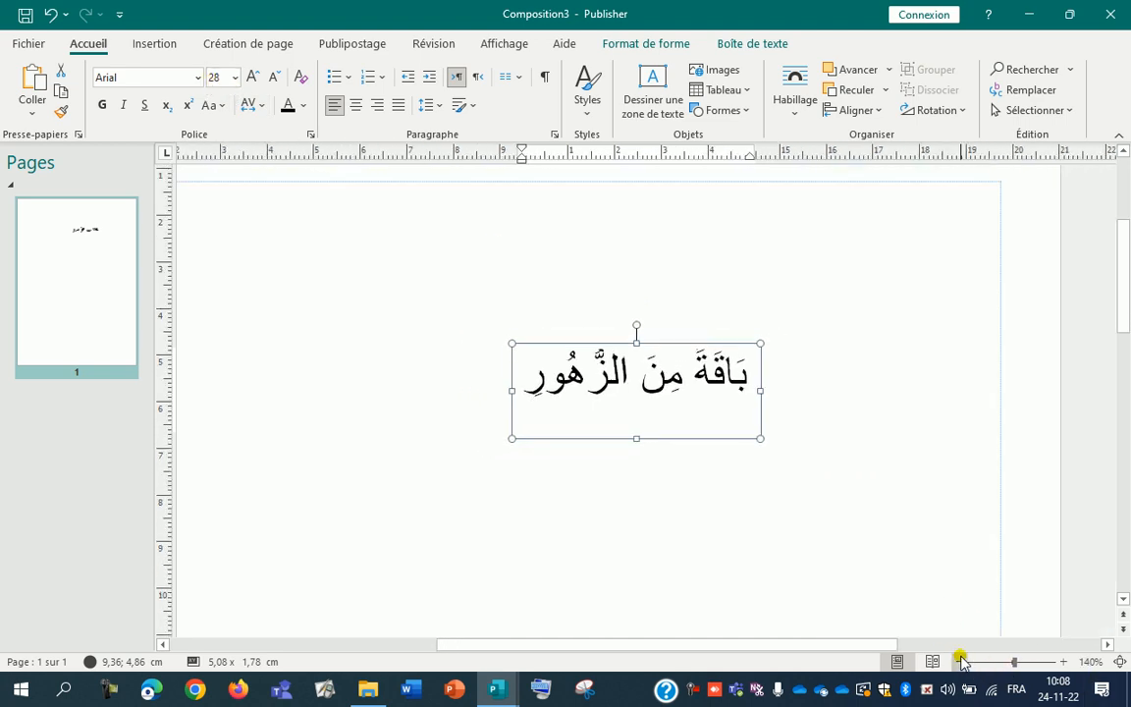
{"action": "left_click", "coordinate": [960, 662]}
{"action": "left_click", "coordinate": [960, 661]}
{"action": "left_click", "coordinate": [961, 662]}
{"action": "left_click", "coordinate": [739, 416]}
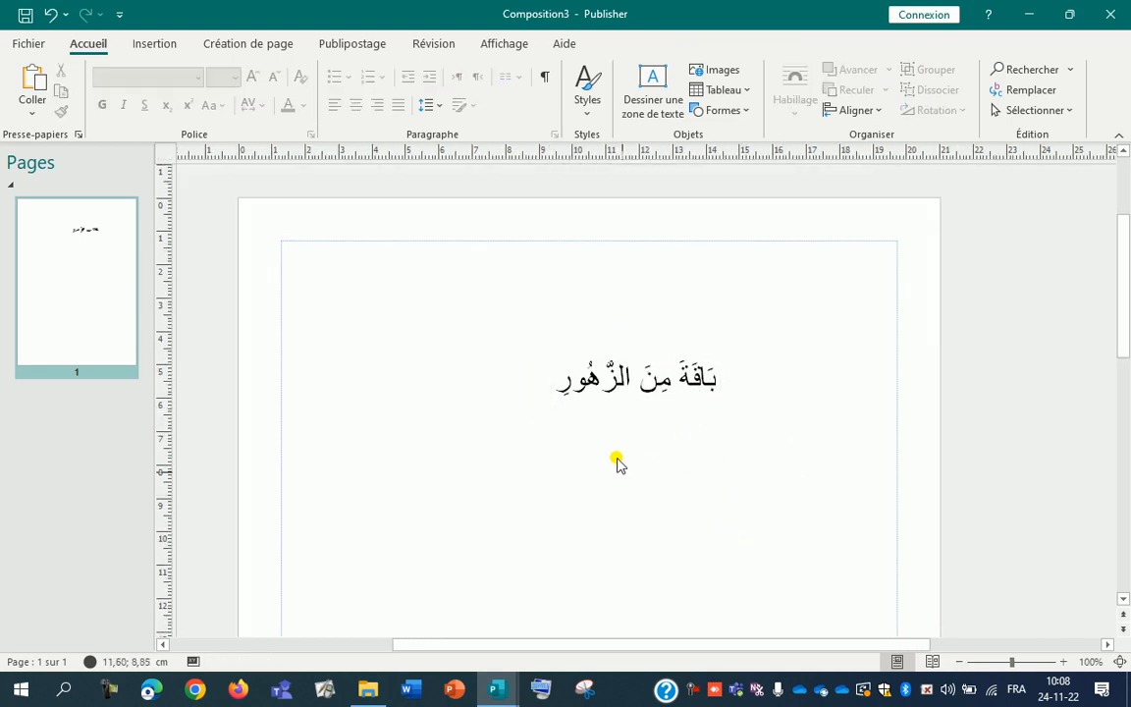
{"action": "left_click", "coordinate": [651, 87]}
{"action": "left_click_drag", "start_coordinate": [336, 300], "coordinate": [434, 399]}
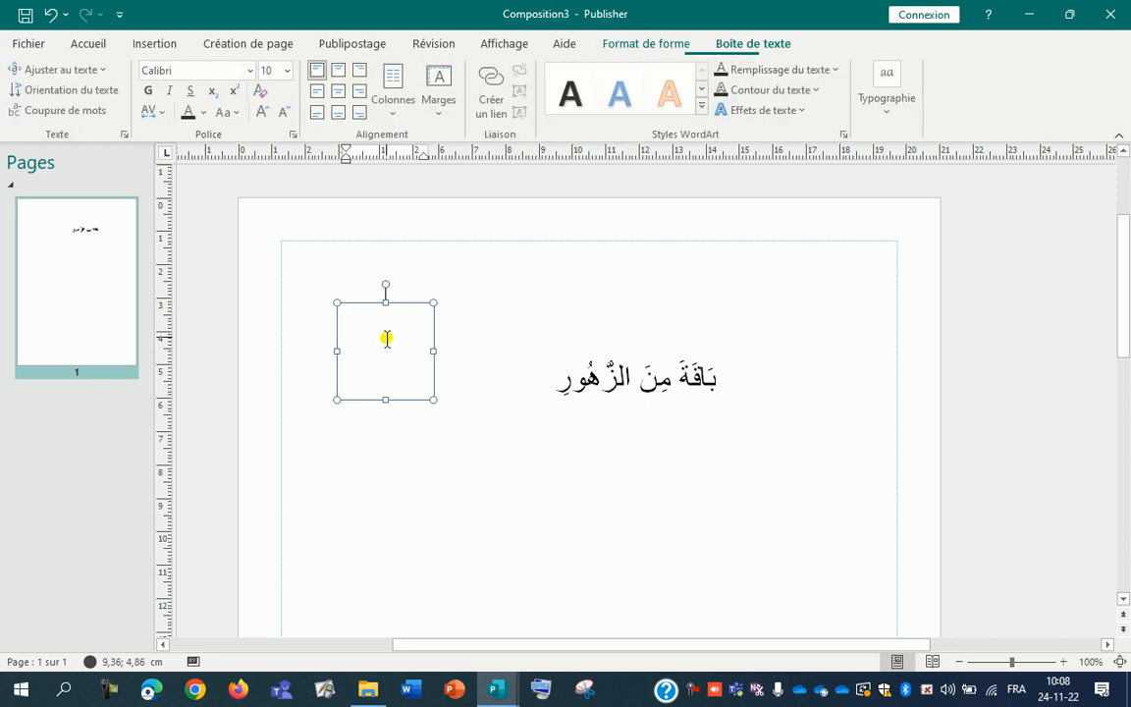
{"action": "left_click", "coordinate": [613, 378]}
{"action": "double_click", "coordinate": [612, 377]}
{"action": "key", "text": "ctrl+c"}
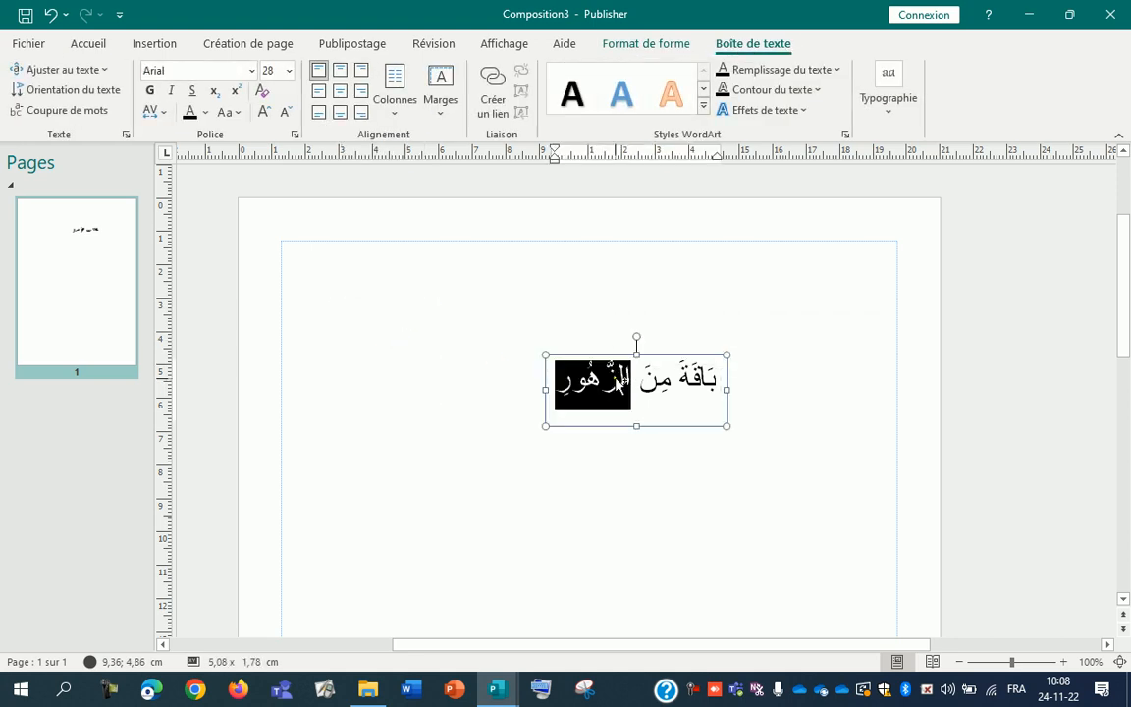
{"action": "left_click", "coordinate": [383, 353]}
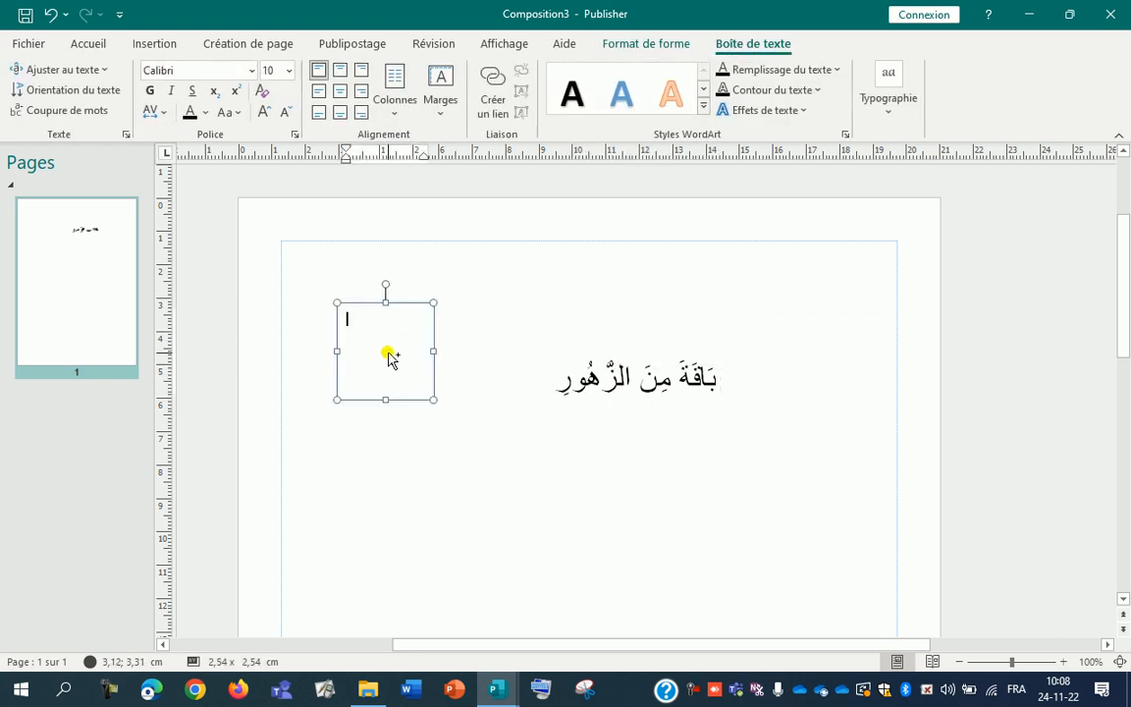
{"action": "key", "text": "ctrl+v"}
{"action": "double_click", "coordinate": [400, 332]}
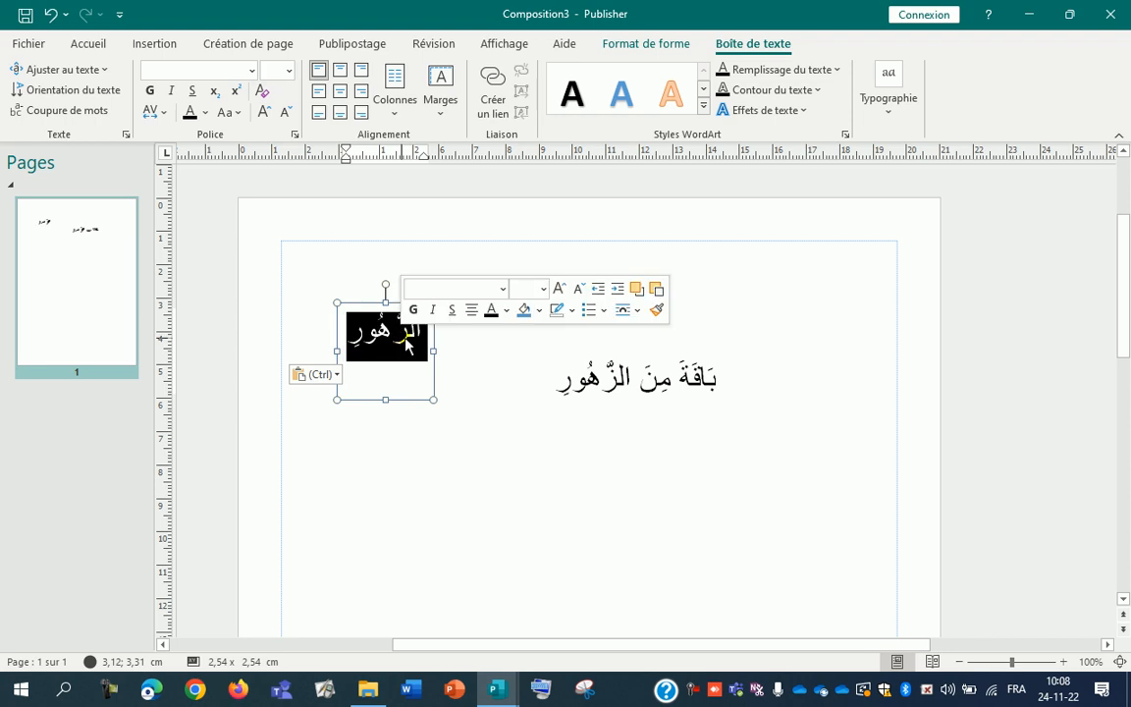
{"action": "key", "text": "BackSpace"}
- Enter the sample Latin text "rtelkjtrlkejd" in the new empty text box
{"action": "left_click", "coordinate": [481, 511]}
{"action": "left_click", "coordinate": [389, 335]}
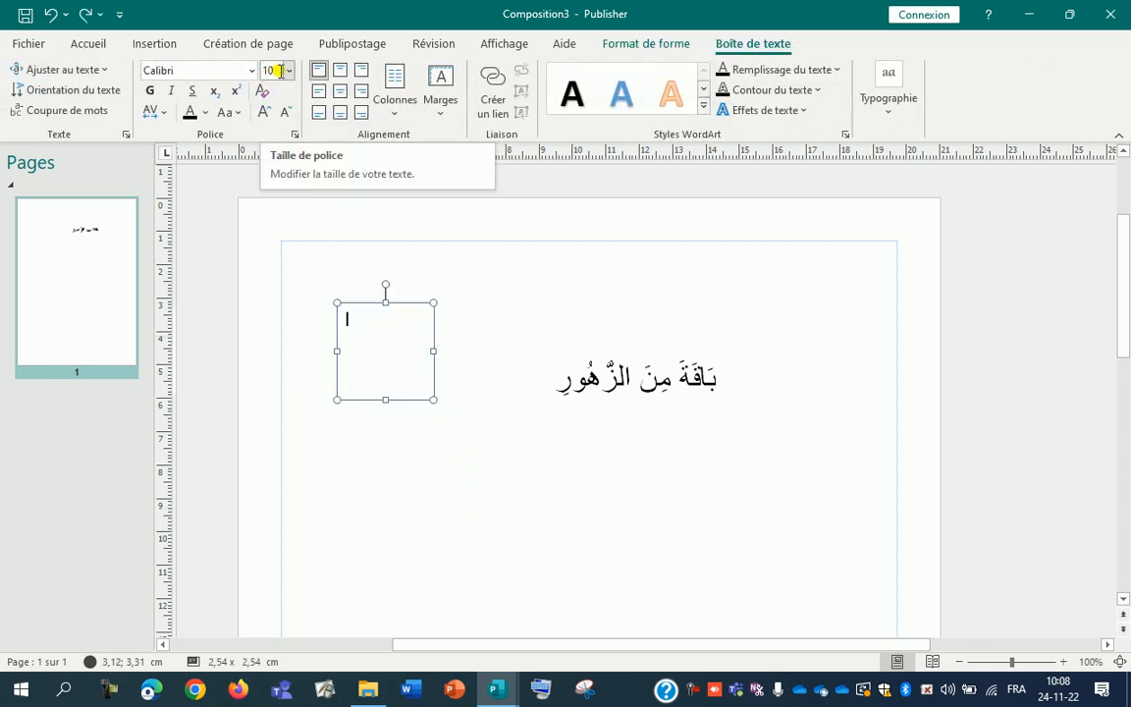
{"action": "type", "text": "rtelkjtrlkejd"}
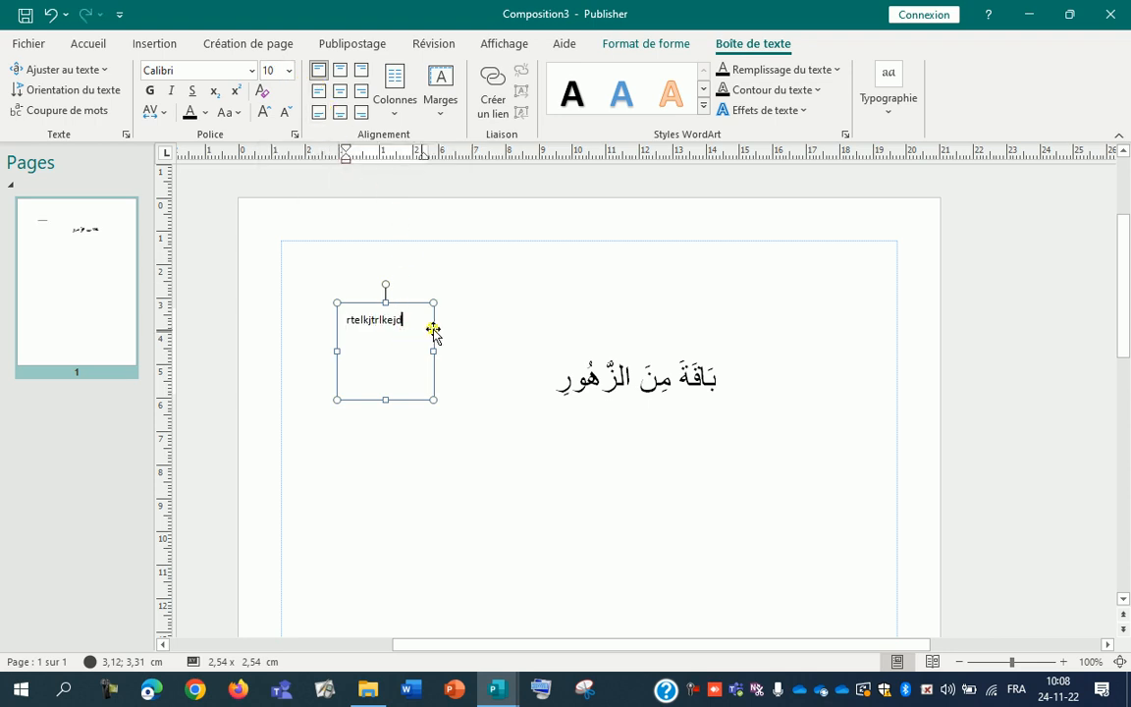
- Switch the keyboard language to Arabic (Morocco) and add the sample text "مبينتمتلمتيبمنل" after the Latin text
{"action": "left_click", "coordinate": [1016, 689]}
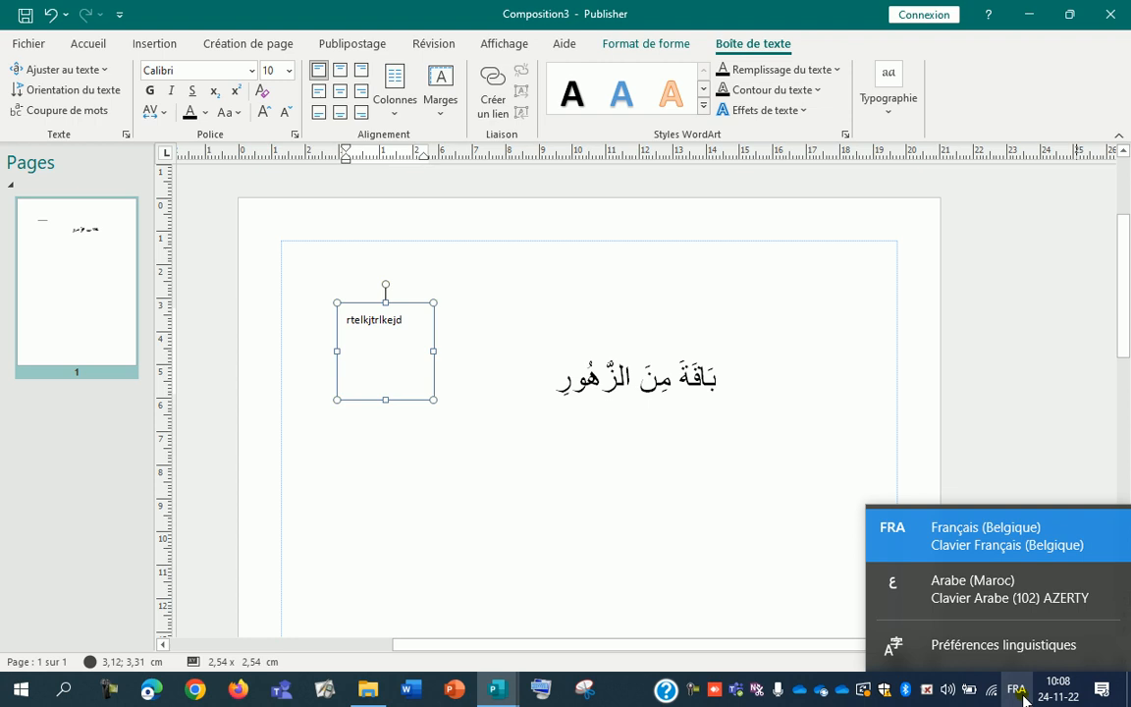
{"action": "left_click", "coordinate": [1033, 609]}
{"action": "type", "text": "مبيتمتلمتيمد"}
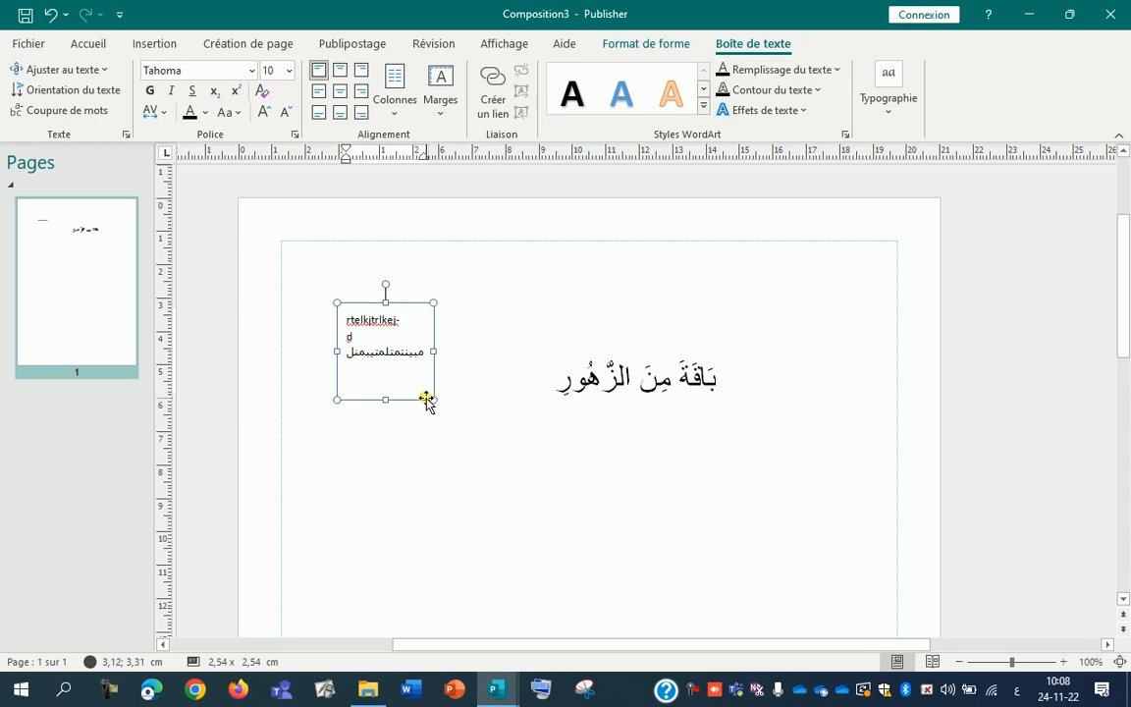
- Set the font size of all text in the new box to 24
{"action": "left_click", "coordinate": [385, 343]}
{"action": "triple_click", "coordinate": [392, 348]}
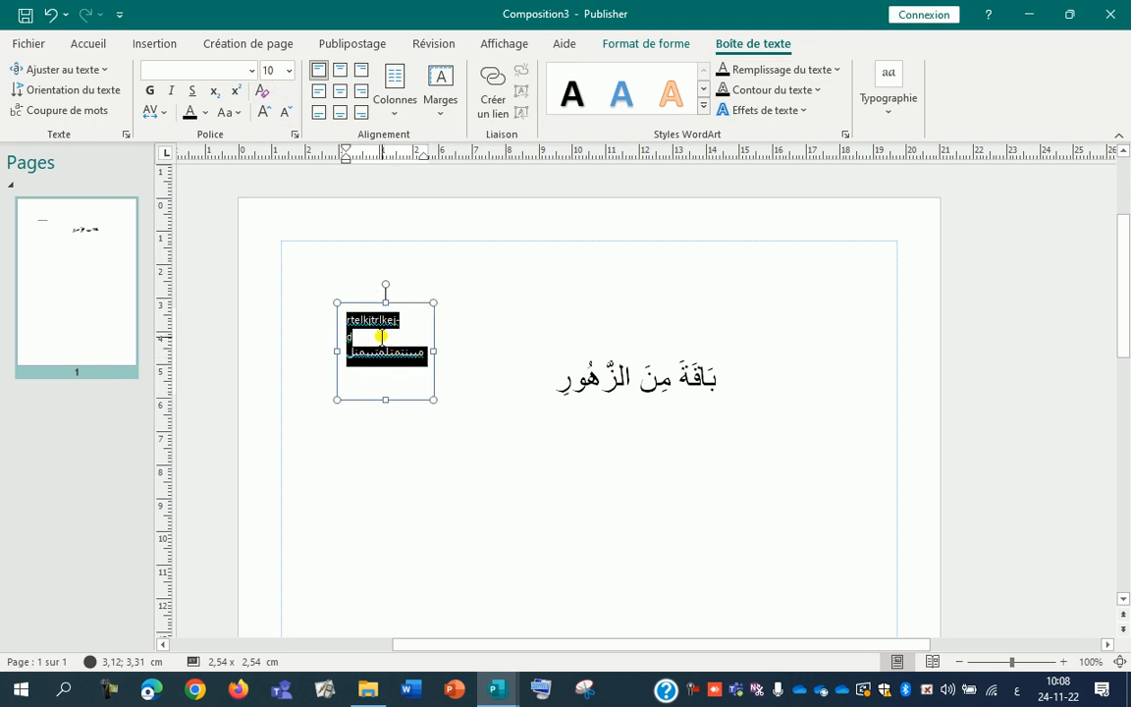
{"action": "left_click", "coordinate": [290, 72]}
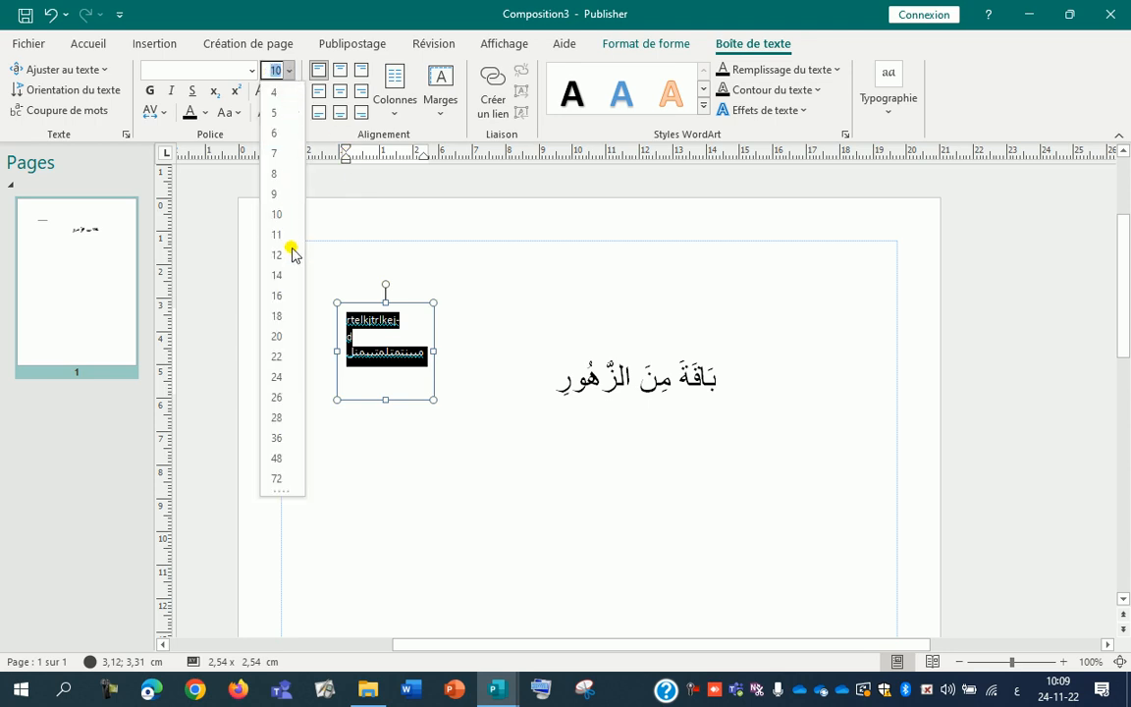
{"action": "left_click", "coordinate": [277, 378]}
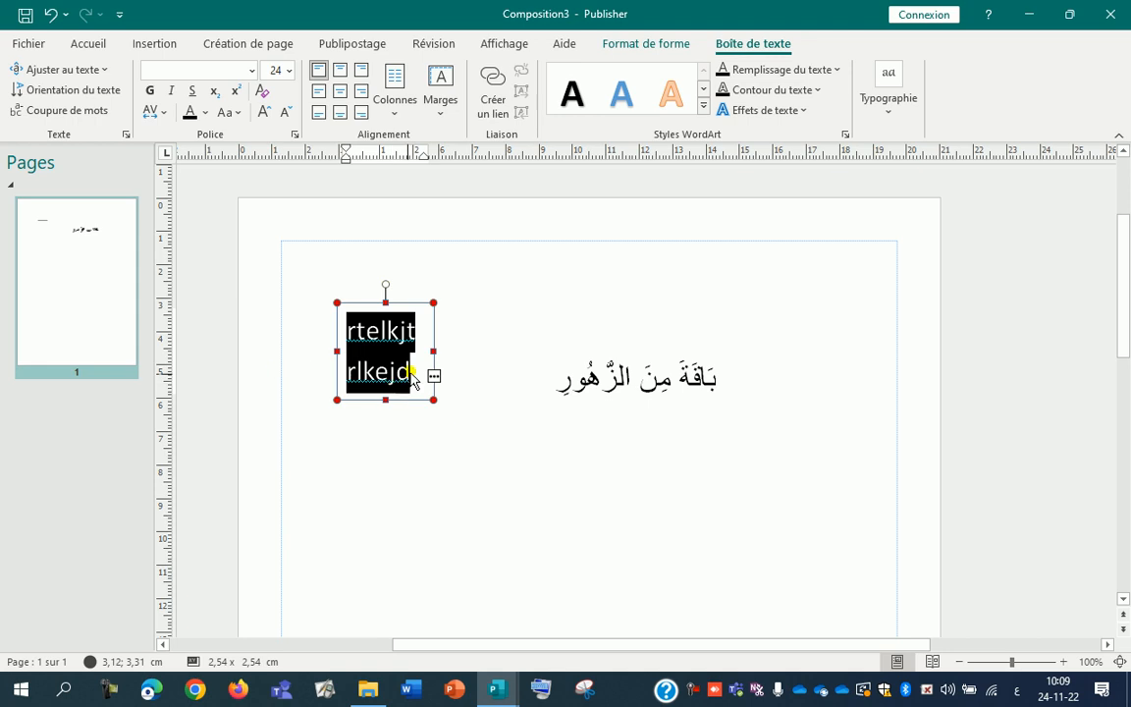
- Widen the new text box to about 7.73 cm and move it below the Arabic phrase
{"action": "key", "text": "Escape"}
{"action": "left_click_drag", "start_coordinate": [428, 350], "coordinate": [607, 343]}
{"action": "left_click_drag", "start_coordinate": [476, 399], "coordinate": [576, 553]}
{"action": "left_click", "coordinate": [576, 518]}
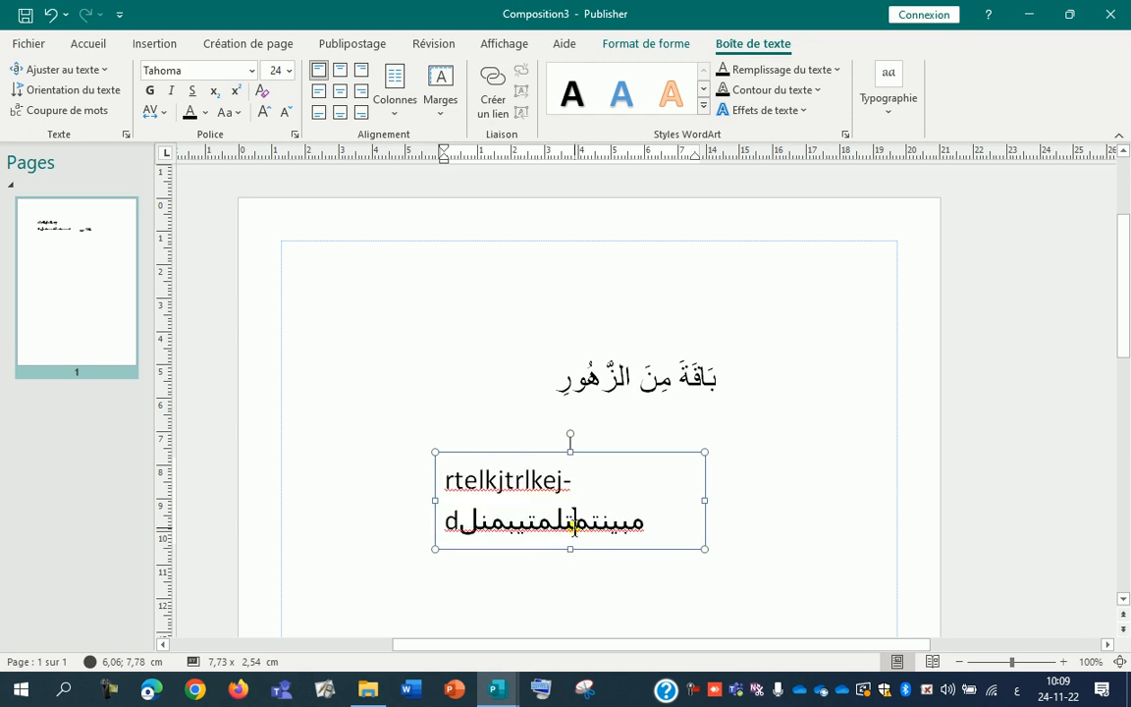
- Delete the Latin characters from the lower text box, leaving only the Arabic sample text
{"action": "left_click_drag", "start_coordinate": [567, 479], "coordinate": [421, 482]}
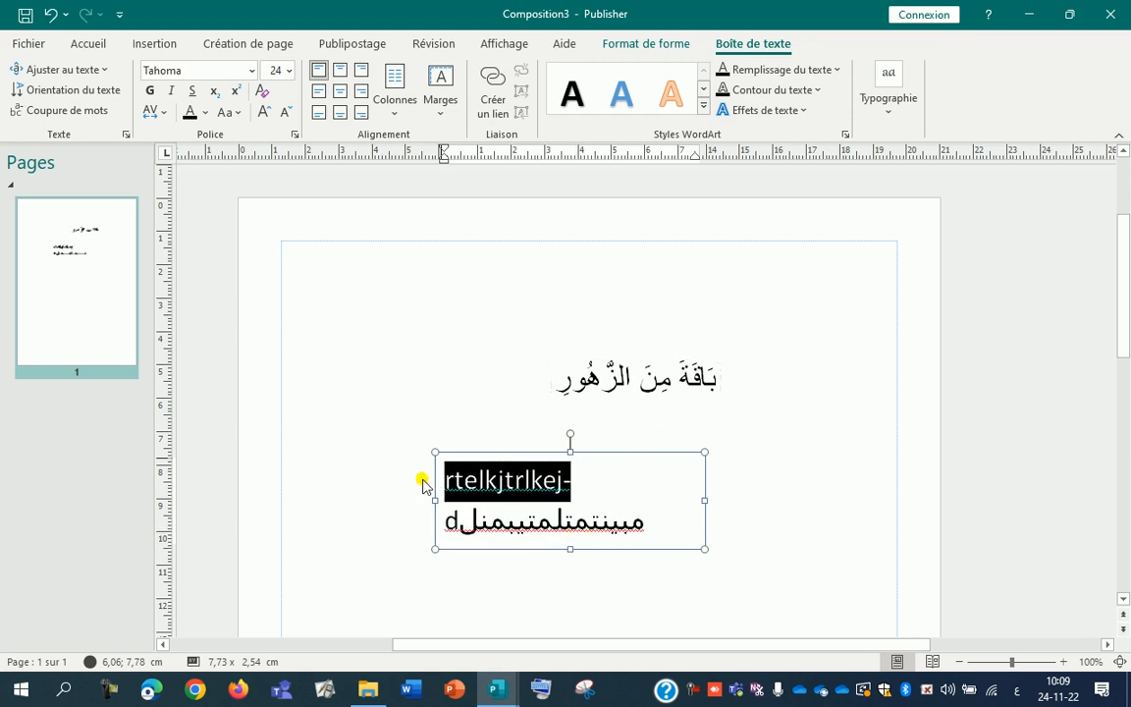
{"action": "key", "text": "BackSpace"}
{"action": "key", "text": "Delete"}
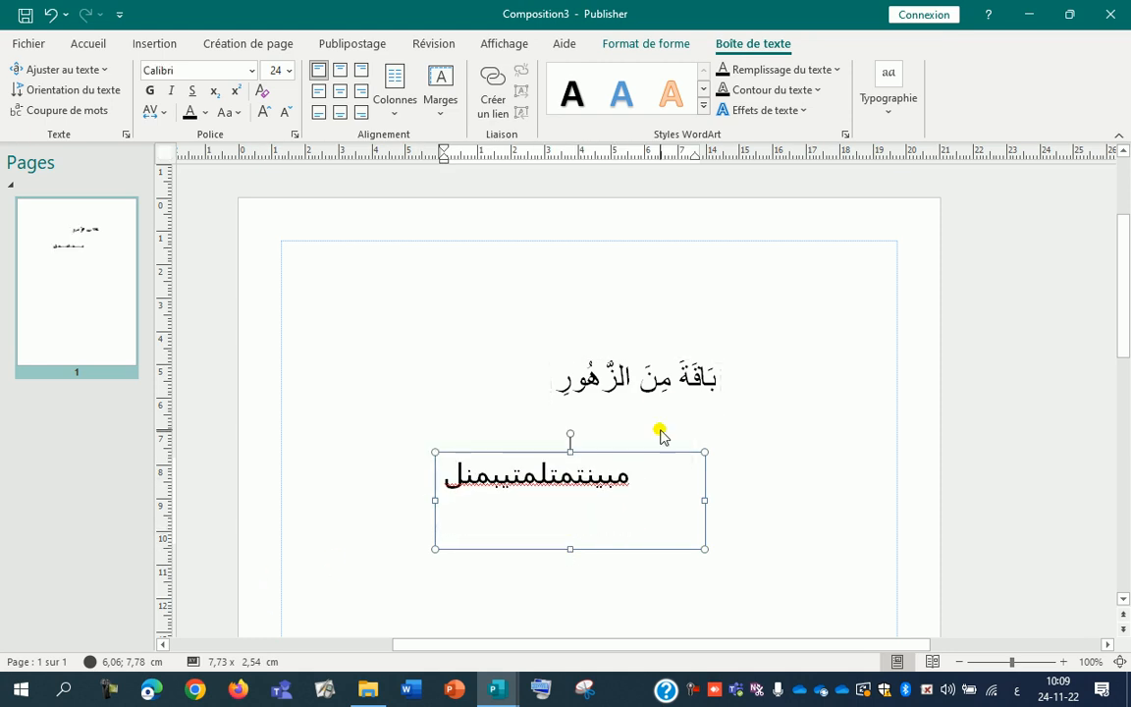
- Set the Arabic sample paragraph in the lower text box to right-to-left direction
{"action": "left_click", "coordinate": [575, 479]}
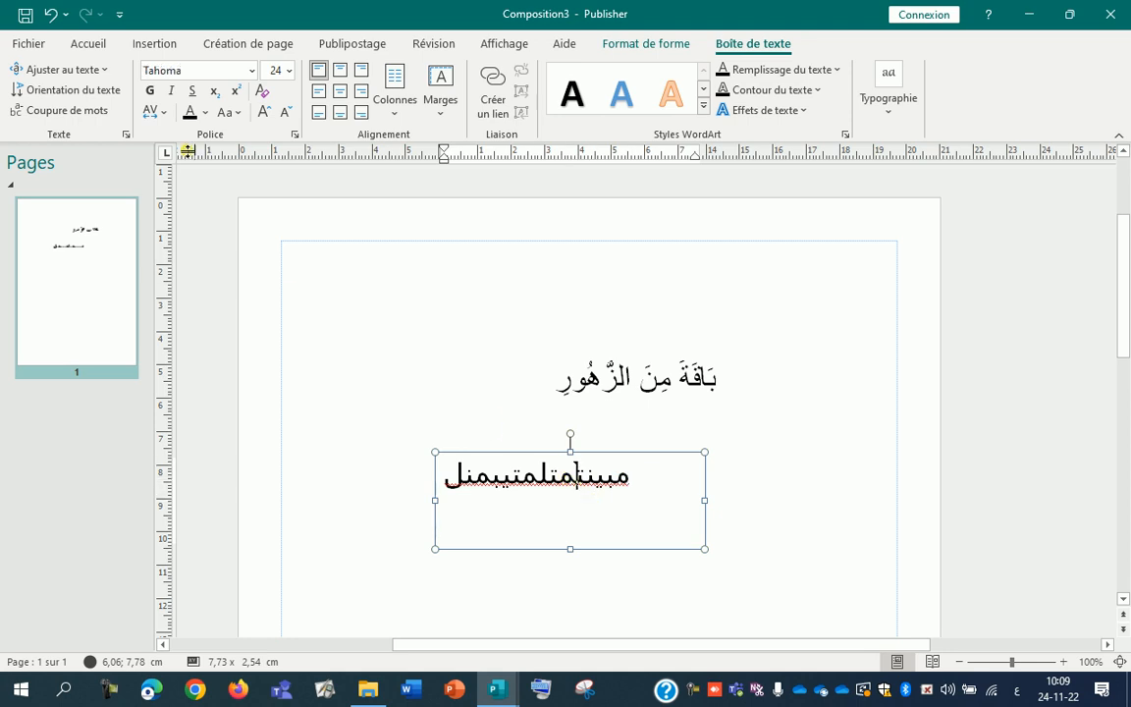
{"action": "left_click", "coordinate": [93, 46]}
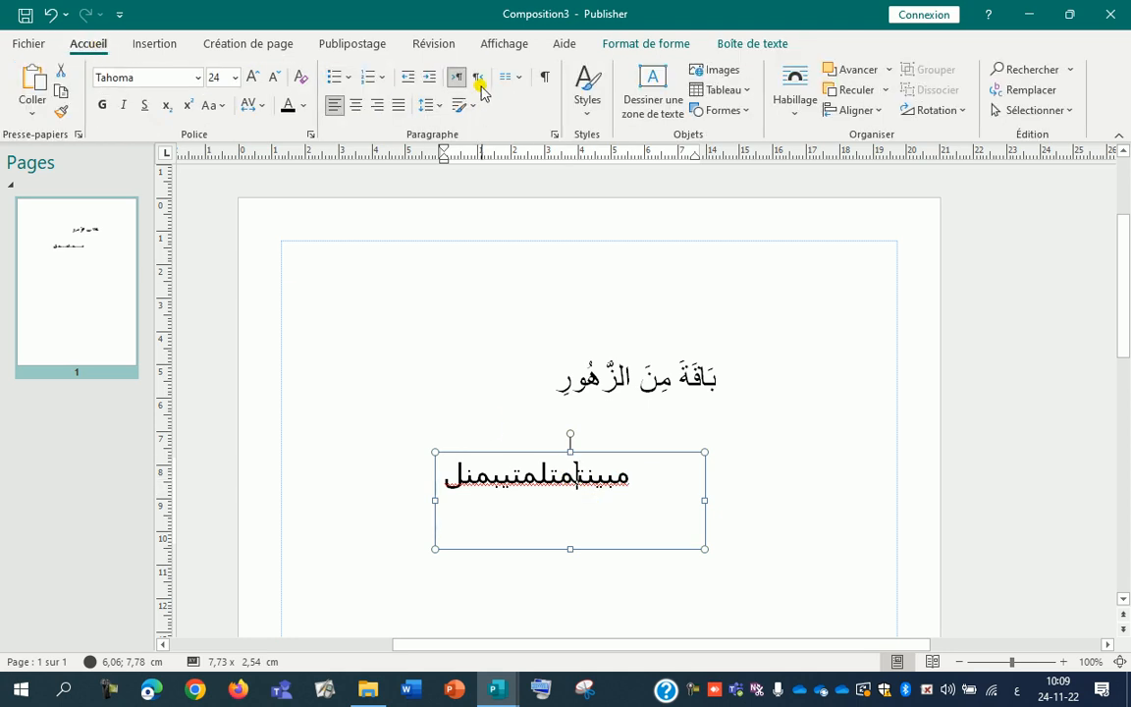
{"action": "left_click", "coordinate": [478, 78]}
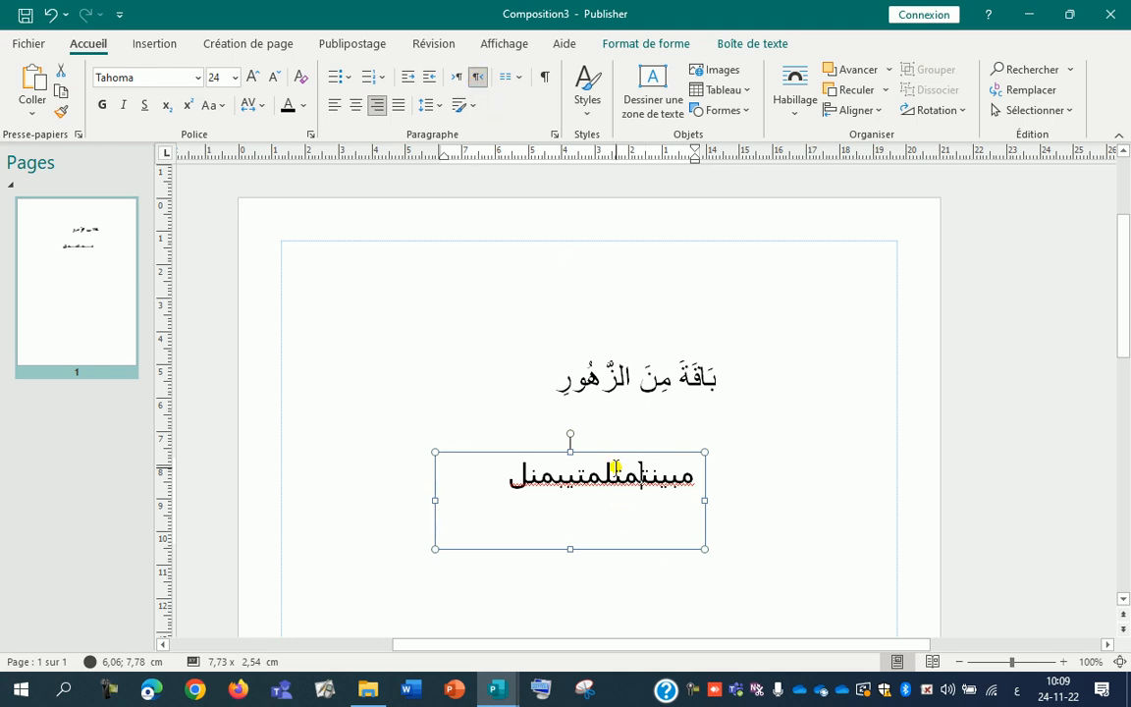
- Switch the keyboard language back to French (Belgium) and set the Arabic sample text's font to Times New Roman
{"action": "double_click", "coordinate": [616, 469]}
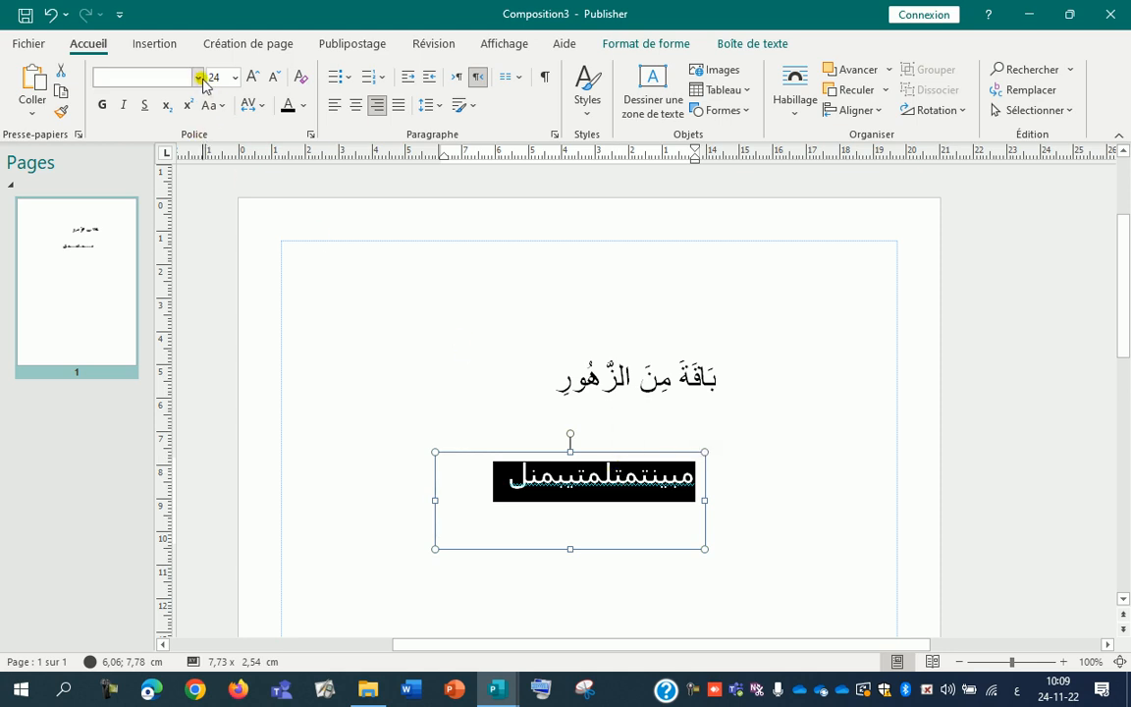
{"action": "left_click", "coordinate": [197, 77]}
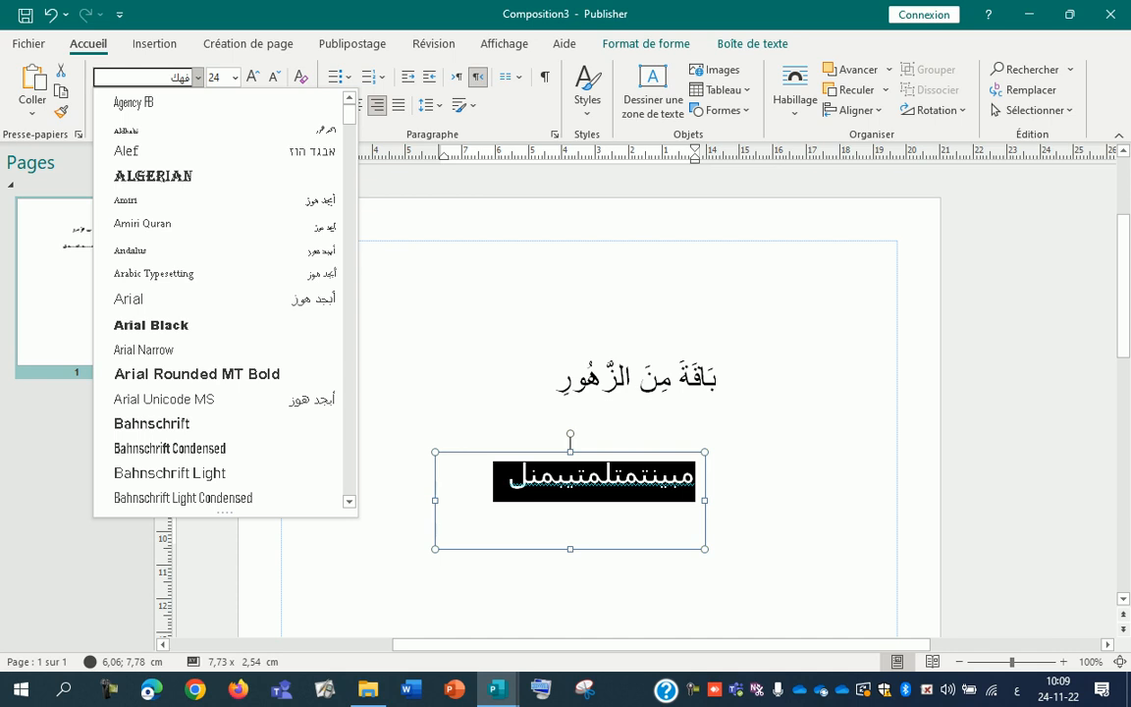
{"action": "key", "text": "BackSpace"}
{"action": "key", "text": "BackSpace"}
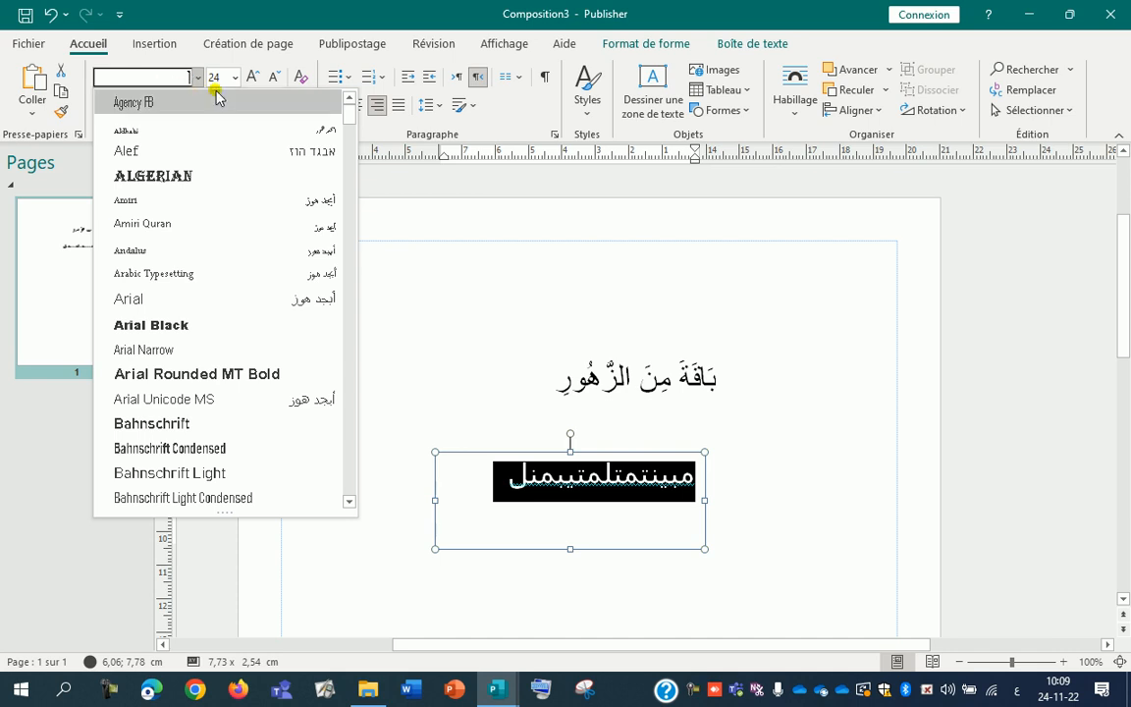
{"action": "left_click", "coordinate": [1018, 693]}
{"action": "left_click", "coordinate": [1018, 693]}
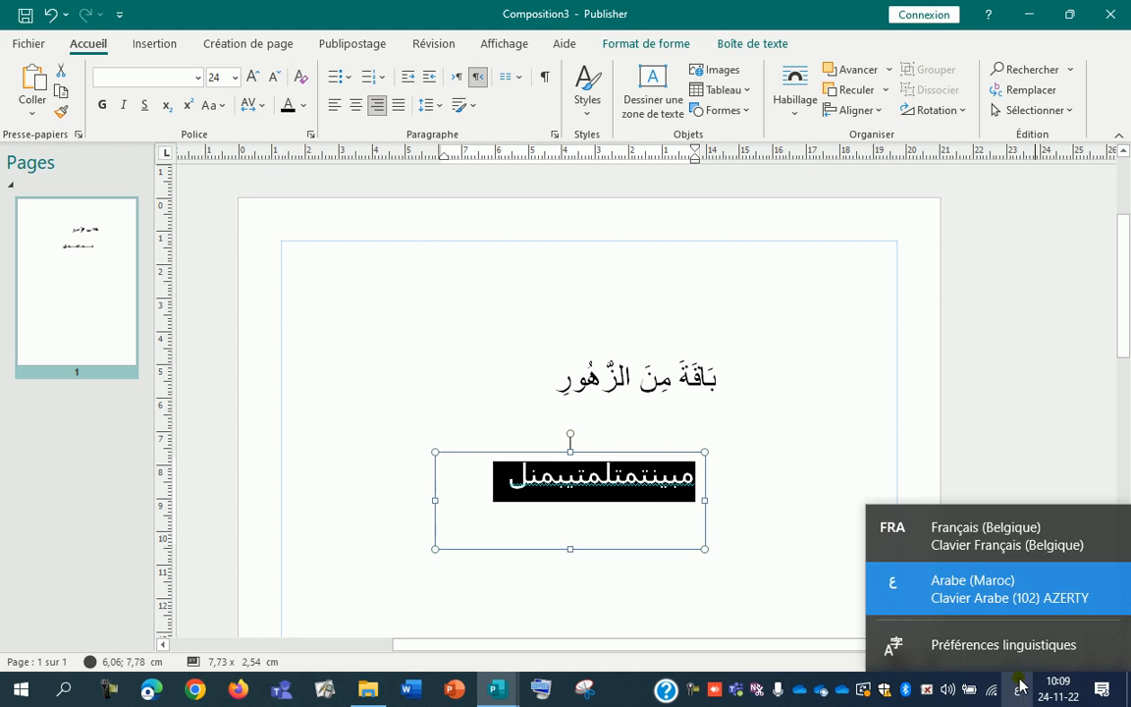
{"action": "left_click", "coordinate": [999, 546]}
{"action": "left_click", "coordinate": [175, 84]}
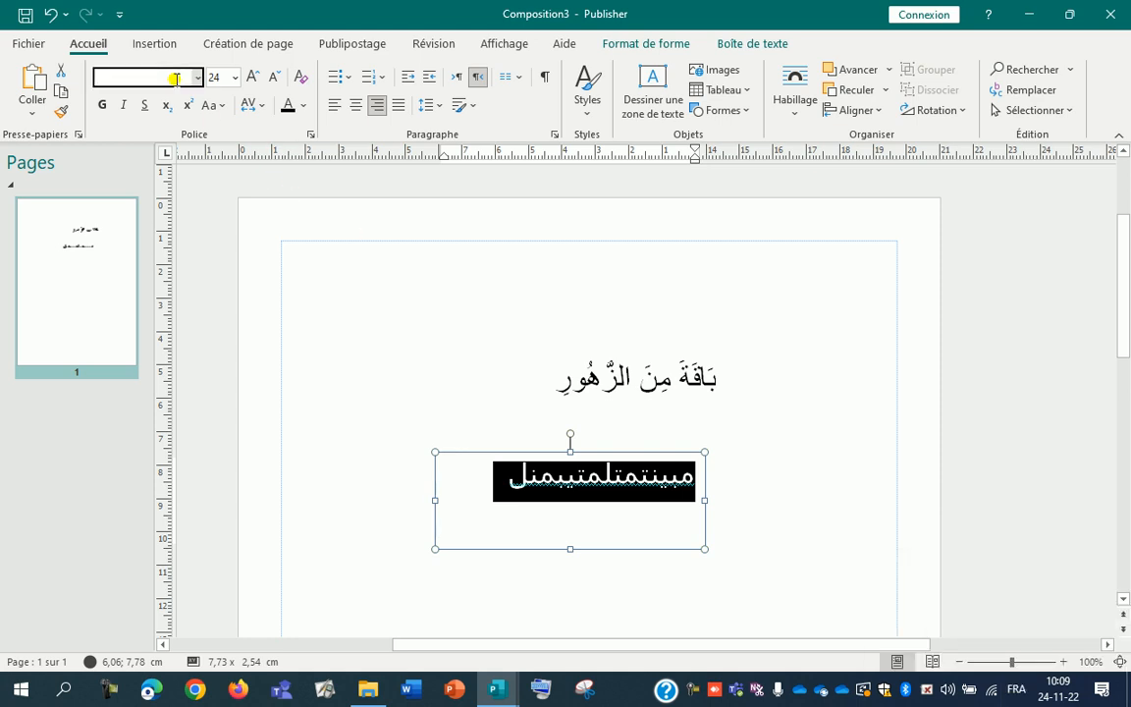
{"action": "type", "text": "Times New Roman"}
{"action": "key", "text": "Return"}
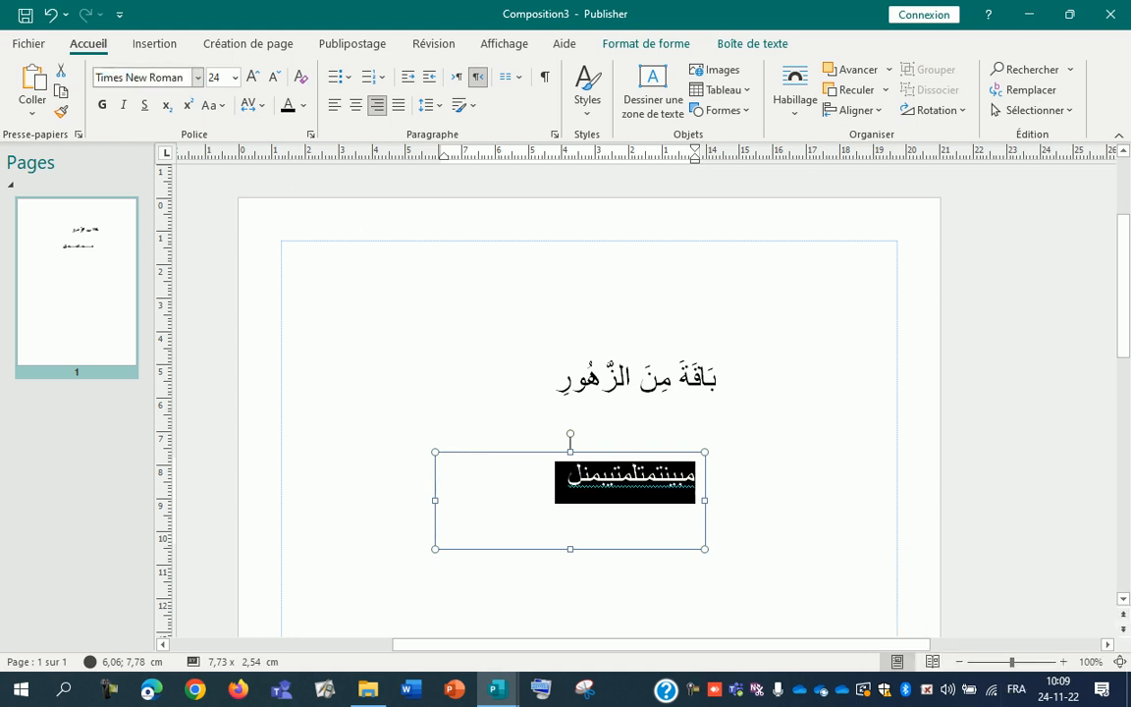
- Increase the Arabic sample text's font size to 28
{"action": "left_click", "coordinate": [679, 379]}
{"action": "double_click", "coordinate": [670, 481]}
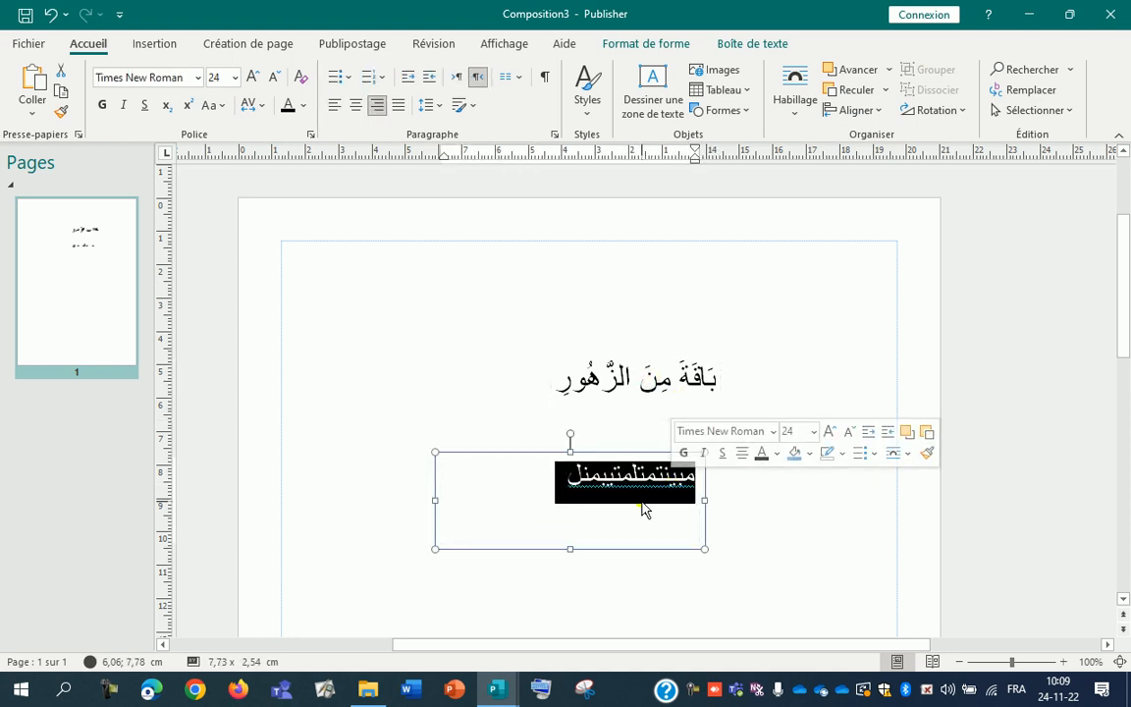
{"action": "left_click", "coordinate": [236, 79]}
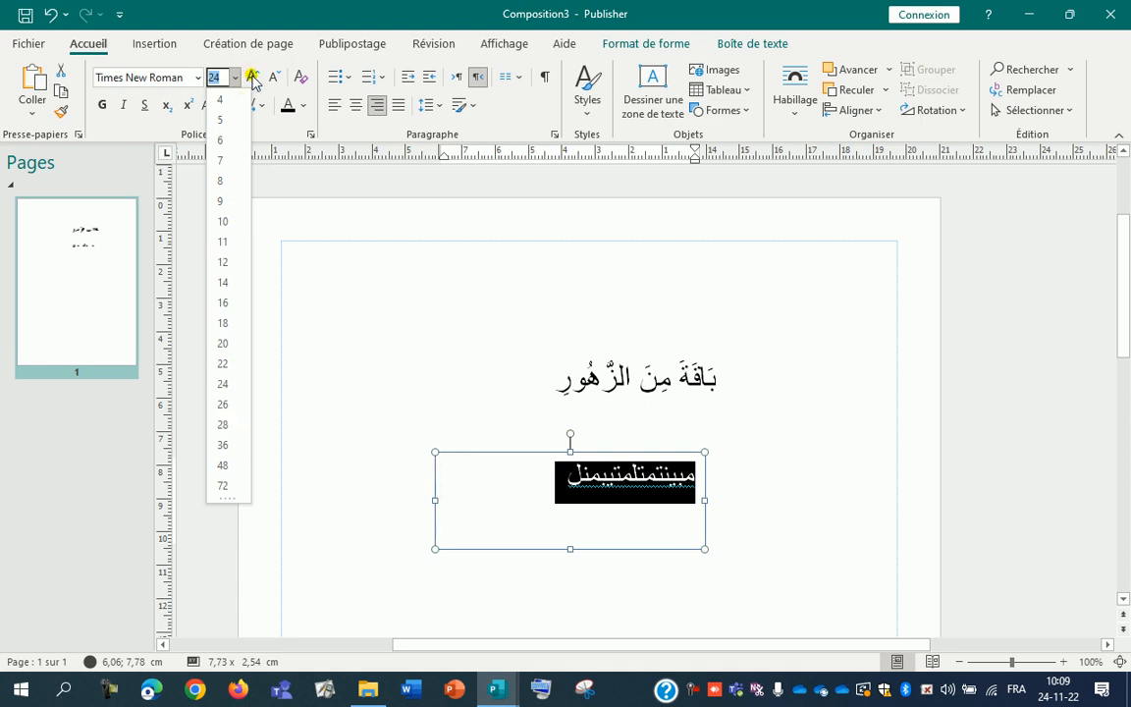
{"action": "left_click", "coordinate": [253, 78]}
{"action": "left_click", "coordinate": [254, 78]}
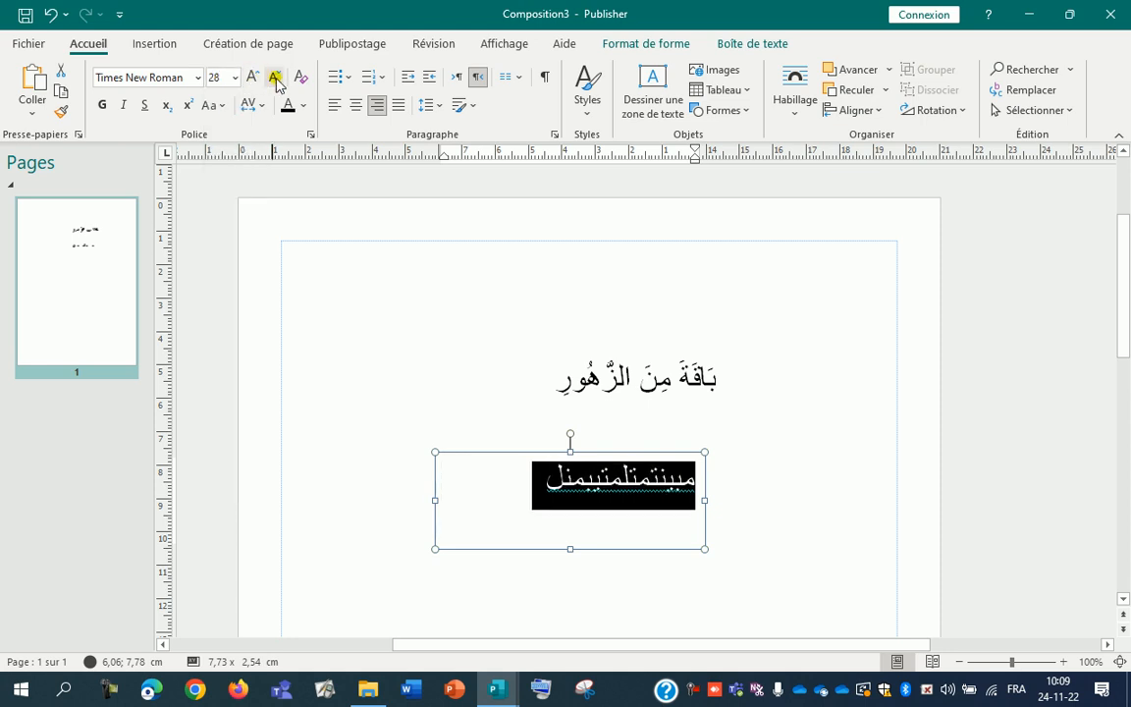
{"action": "left_click", "coordinate": [276, 77]}
{"action": "left_click", "coordinate": [253, 78]}
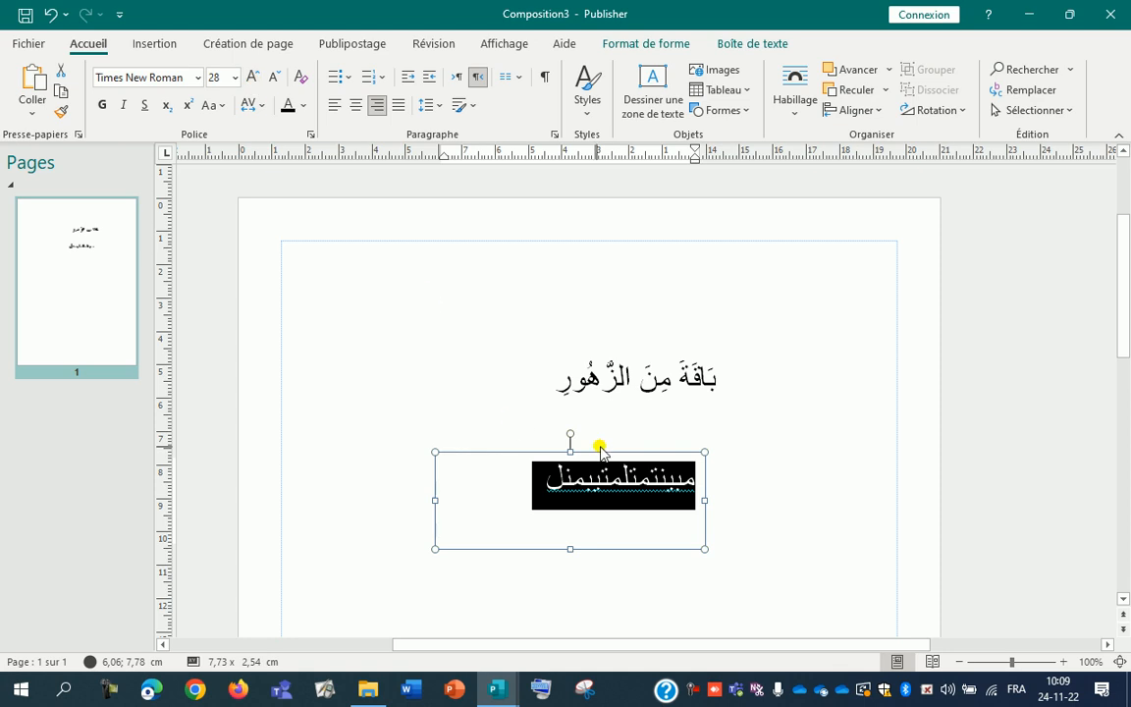
- Delete the lower text box containing the Arabic sample text
{"action": "left_click", "coordinate": [727, 469]}
{"action": "left_click", "coordinate": [653, 510]}
{"action": "left_click", "coordinate": [654, 550]}
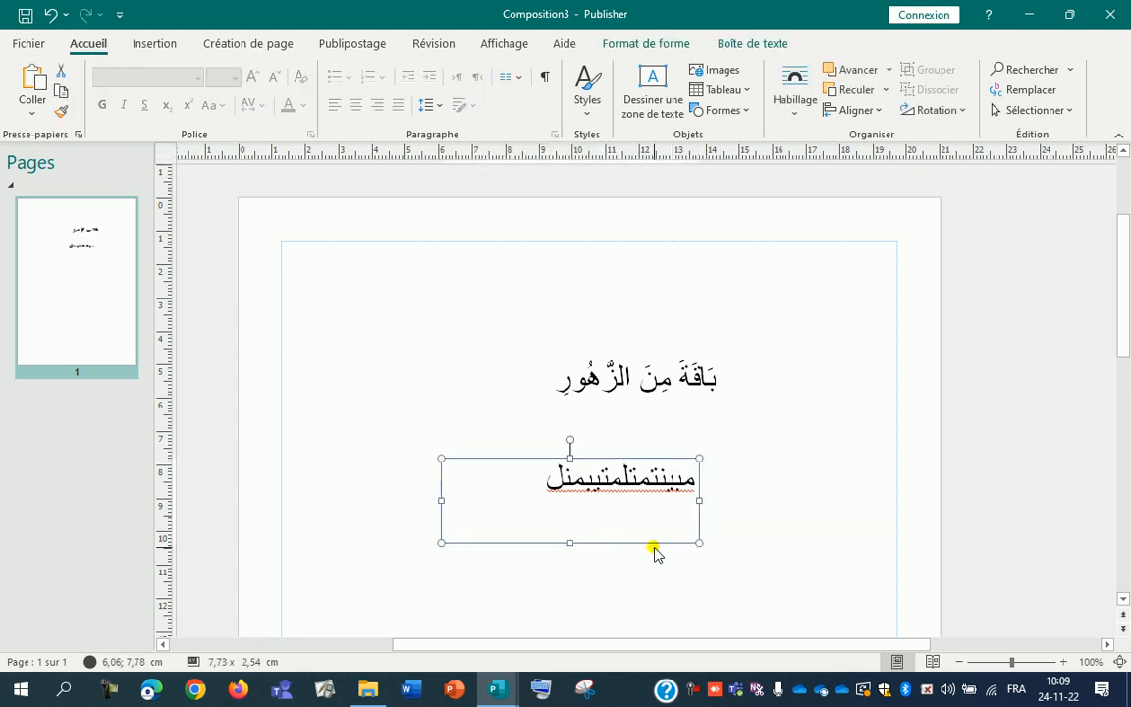
{"action": "key", "text": "Delete"}
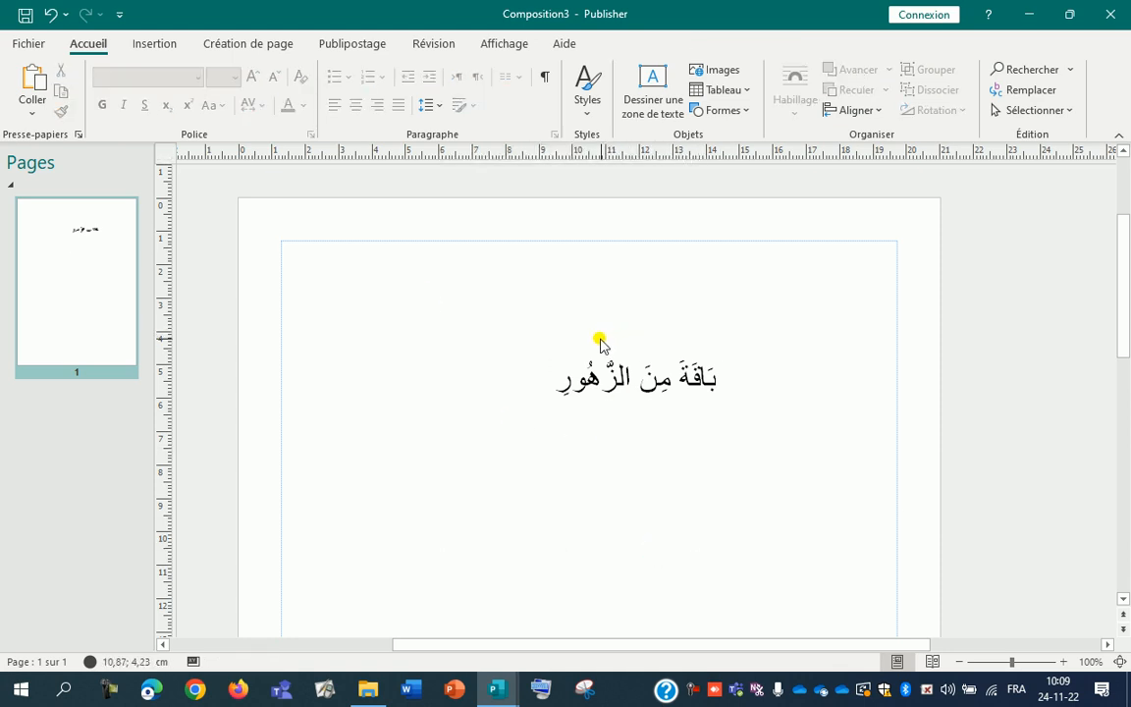
- Set the top inner margin of the Arabic phrase's text box to 1 cm
{"action": "left_click", "coordinate": [1063, 662]}
{"action": "scroll", "coordinate": [732, 462], "scroll_direction": "up", "scroll_amount": 12}
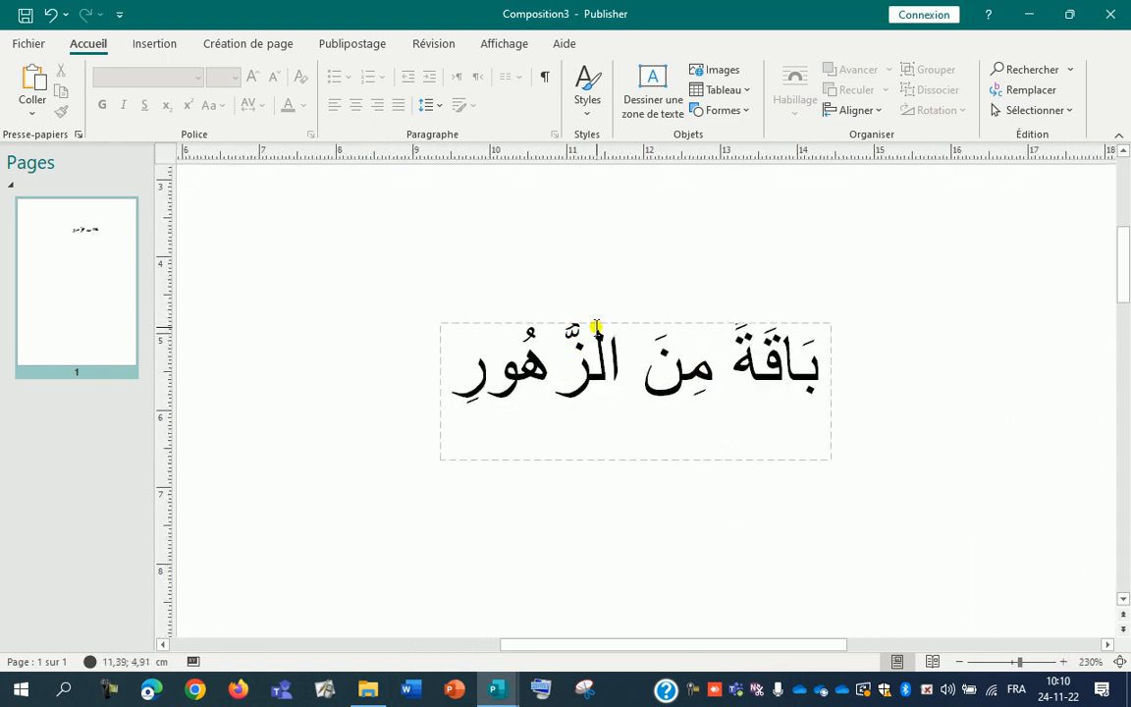
{"action": "left_click", "coordinate": [599, 324]}
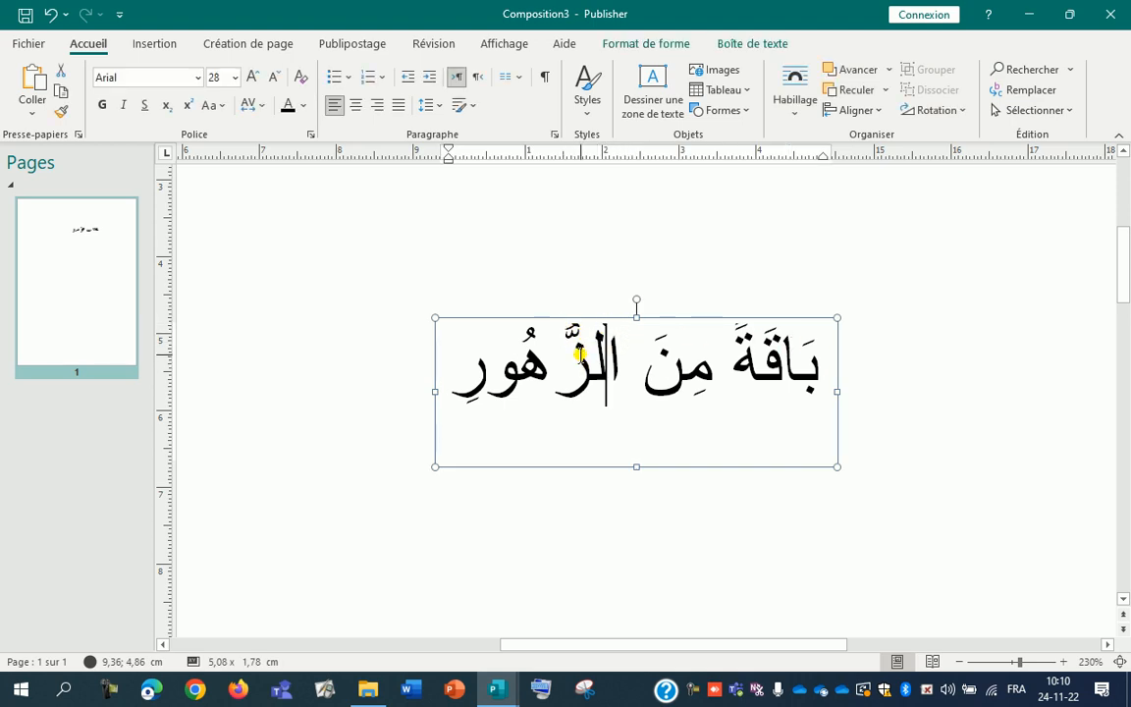
{"action": "left_click", "coordinate": [649, 318]}
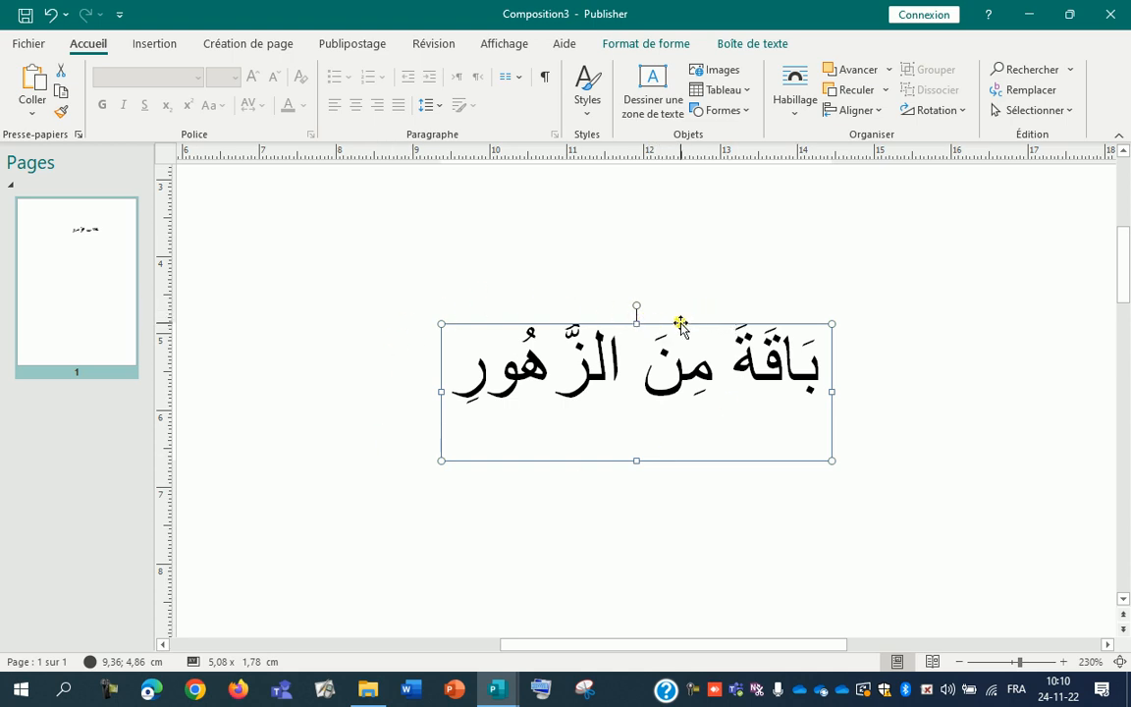
{"action": "right_click", "coordinate": [680, 325]}
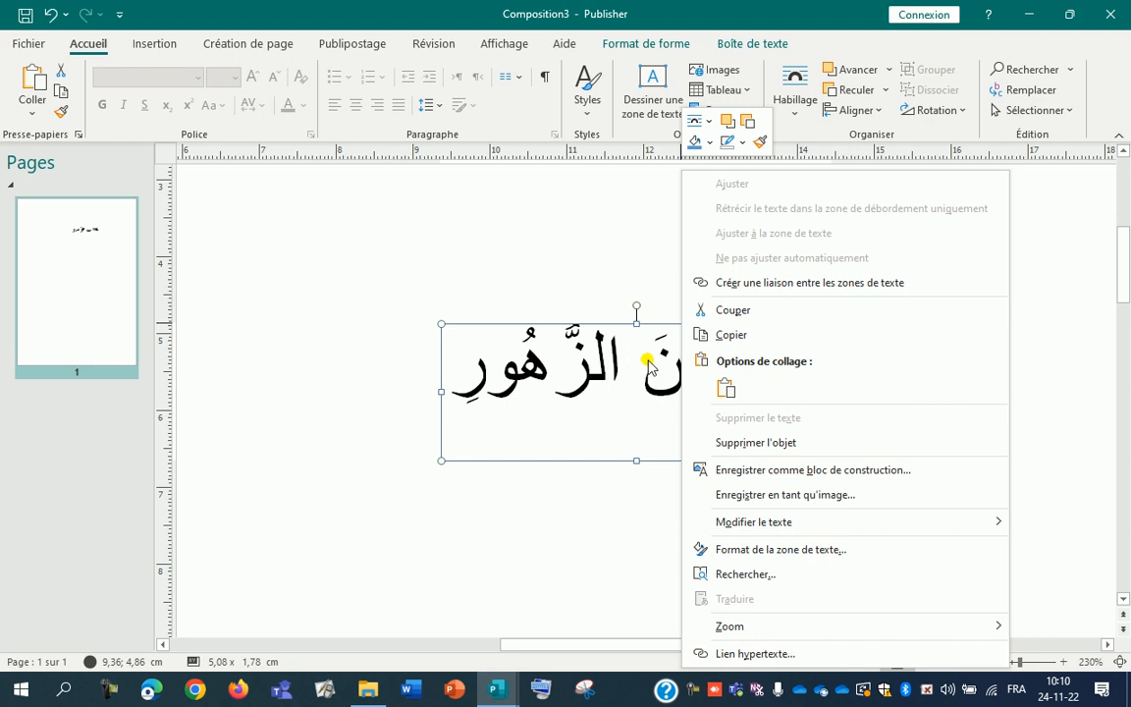
{"action": "left_click", "coordinate": [775, 551]}
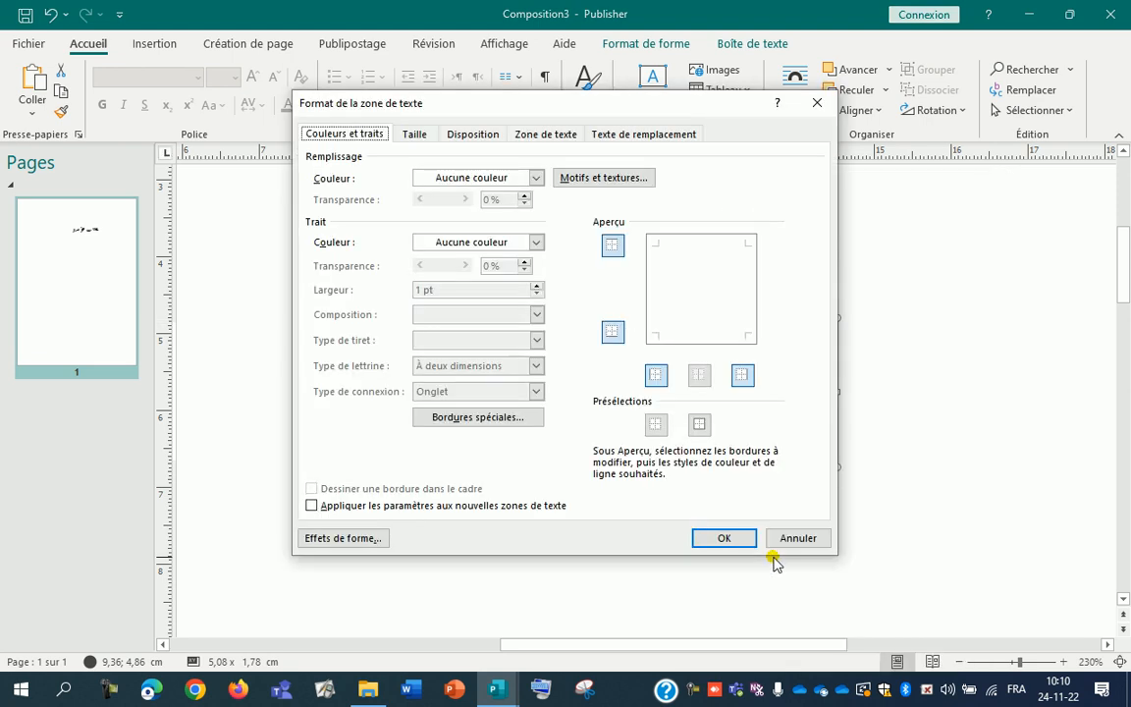
{"action": "left_click", "coordinate": [546, 134]}
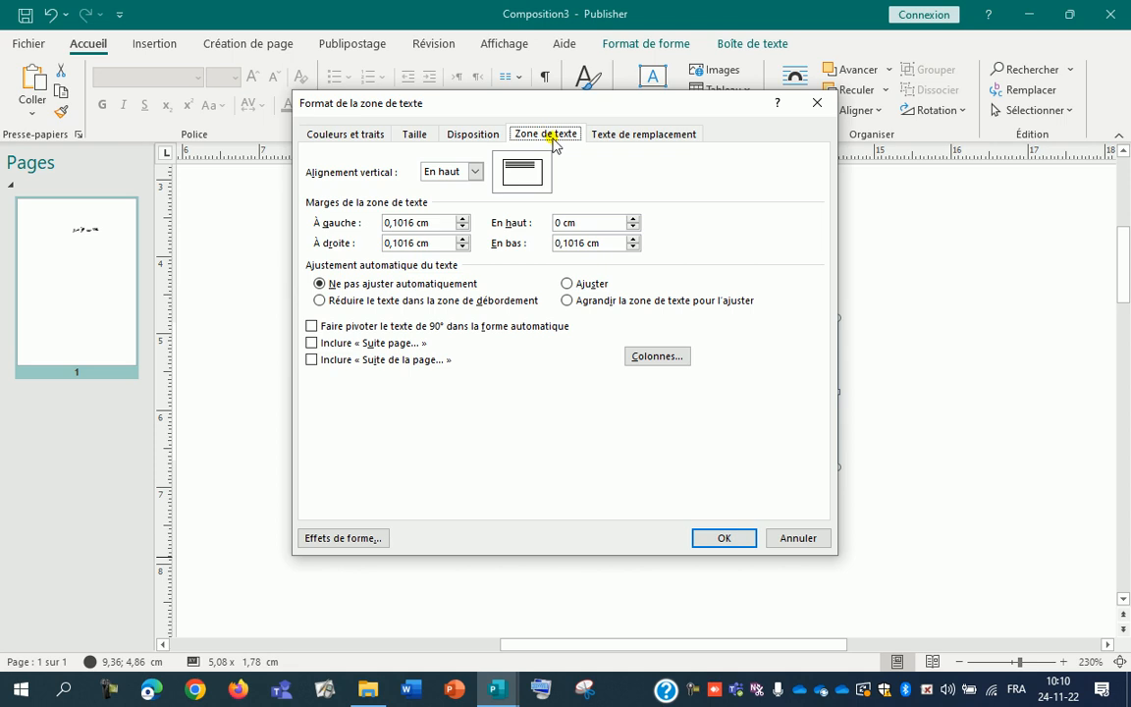
{"action": "left_click", "coordinate": [634, 218]}
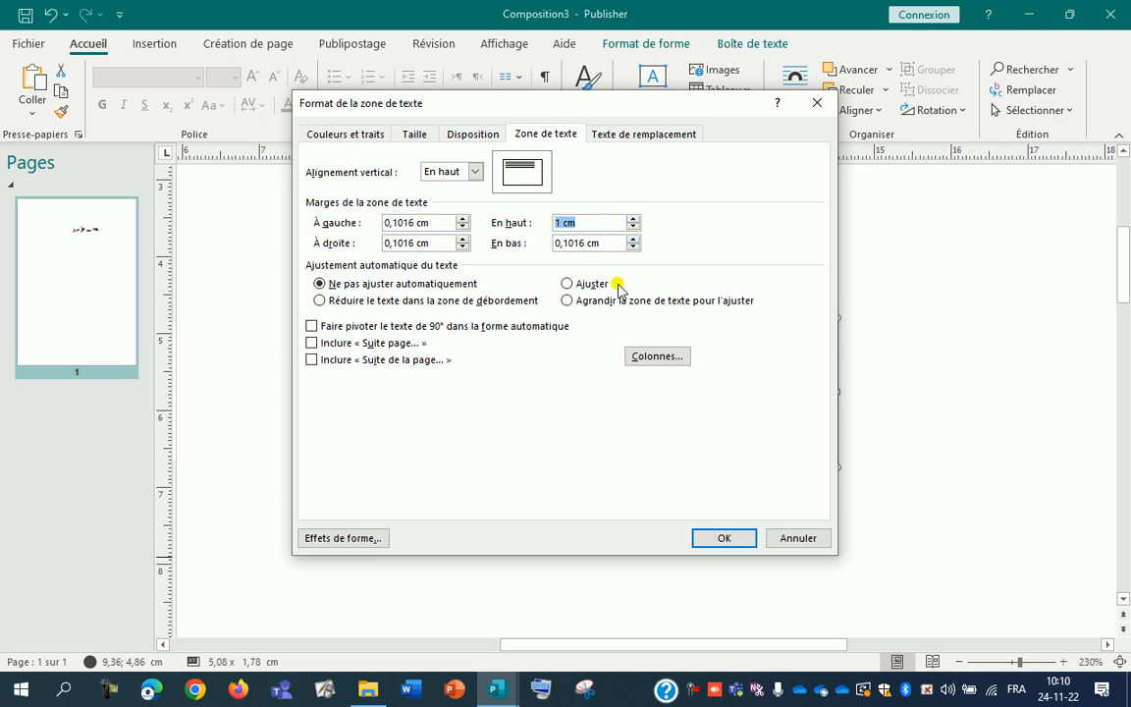
{"action": "left_click", "coordinate": [717, 538]}
- Reduce the top inner margin of the Arabic phrase's text box to 0,2 cm
{"action": "left_click_drag", "start_coordinate": [665, 331], "coordinate": [747, 371]}
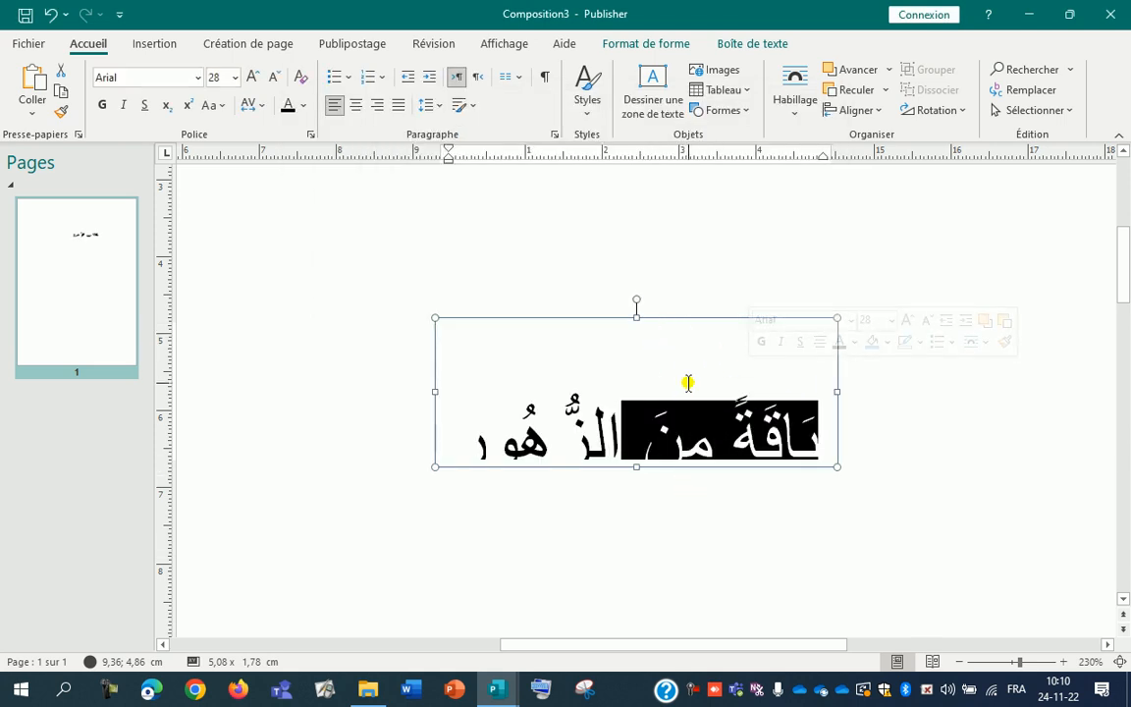
{"action": "left_click", "coordinate": [680, 325]}
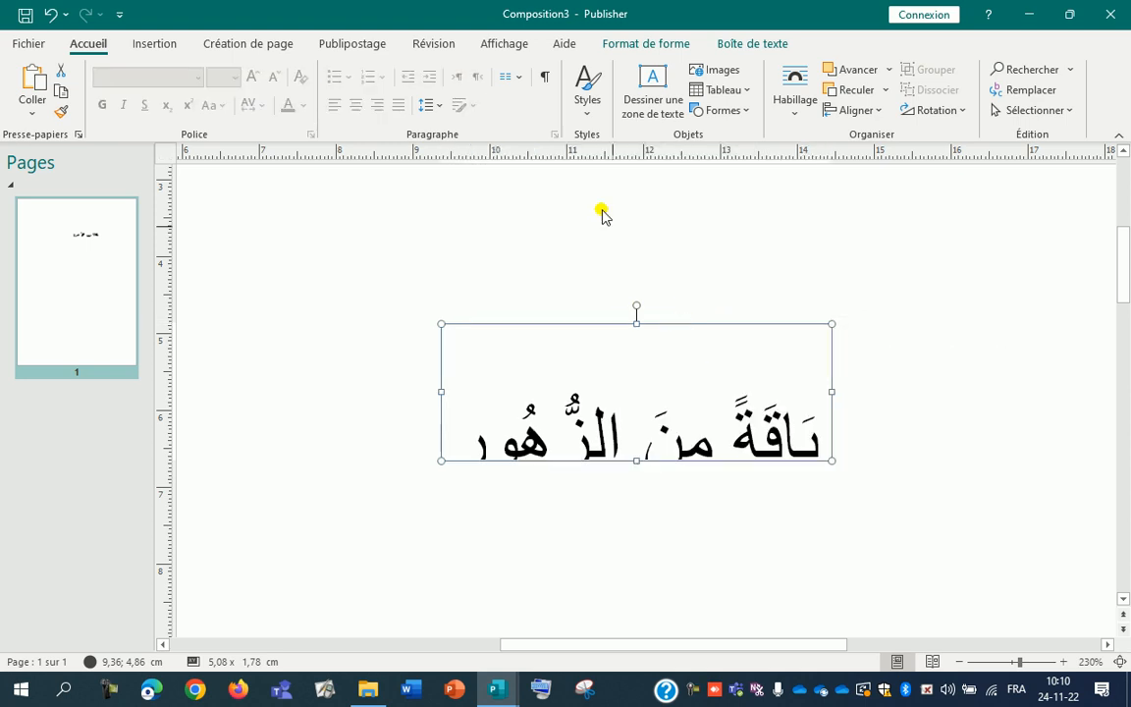
{"action": "right_click", "coordinate": [667, 327]}
{"action": "right_click", "coordinate": [631, 330]}
{"action": "right_click", "coordinate": [595, 347]}
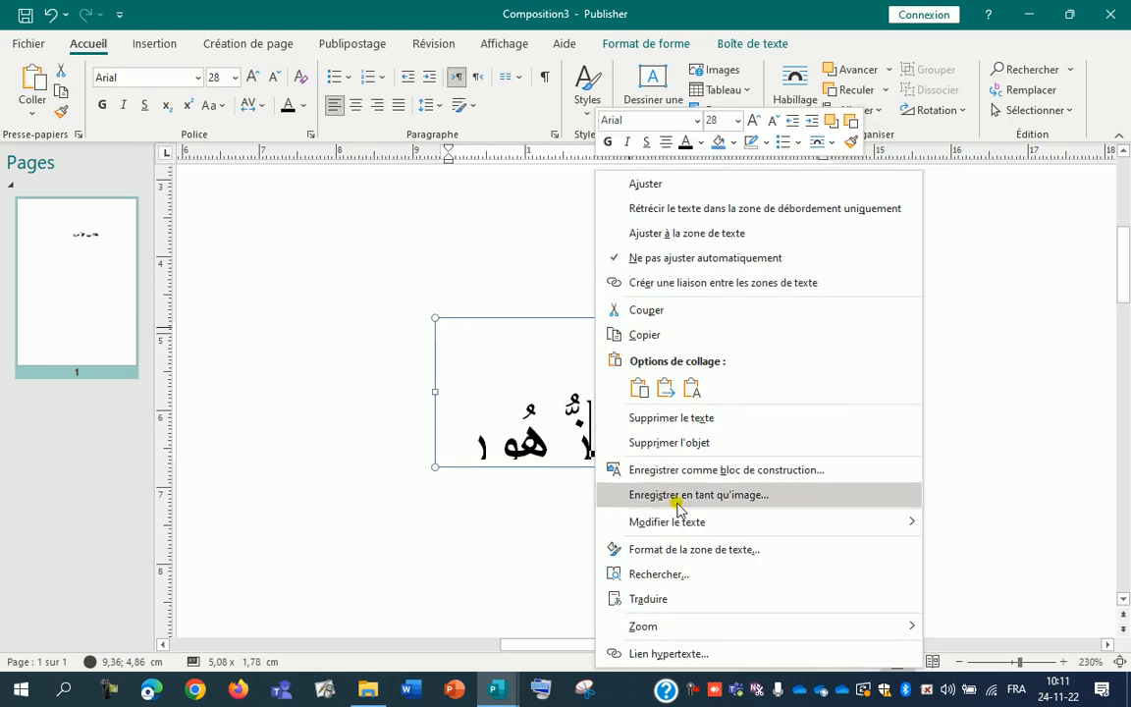
{"action": "left_click", "coordinate": [559, 370]}
{"action": "right_click", "coordinate": [559, 373]}
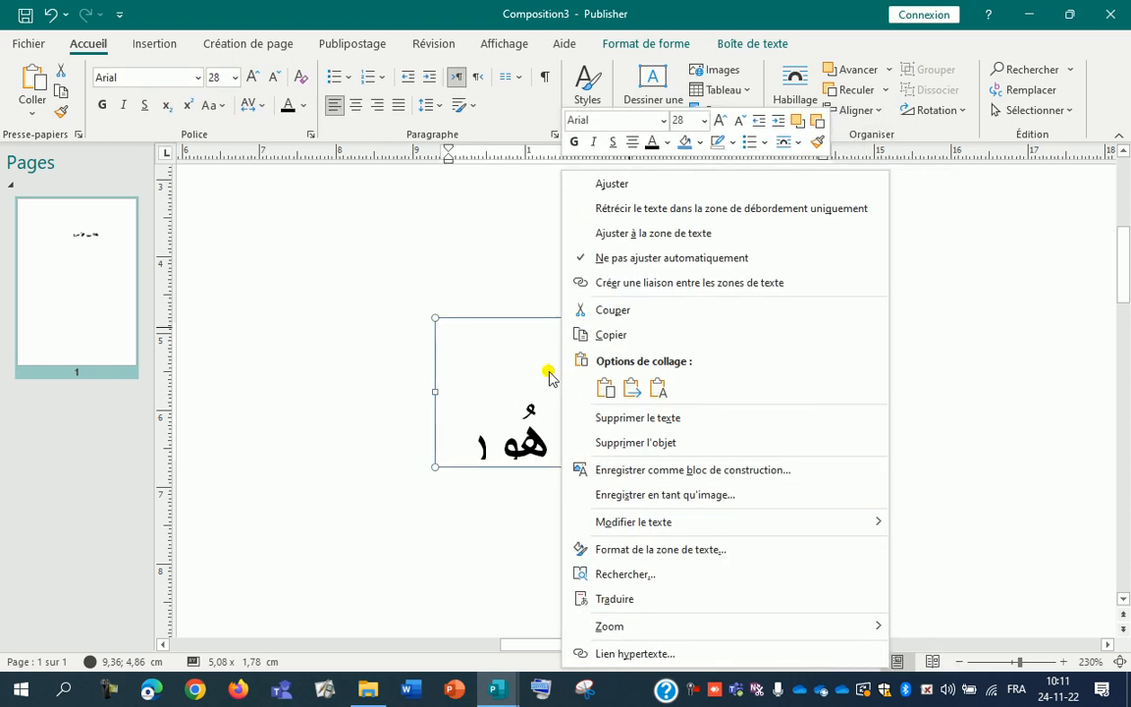
{"action": "left_click", "coordinate": [641, 551]}
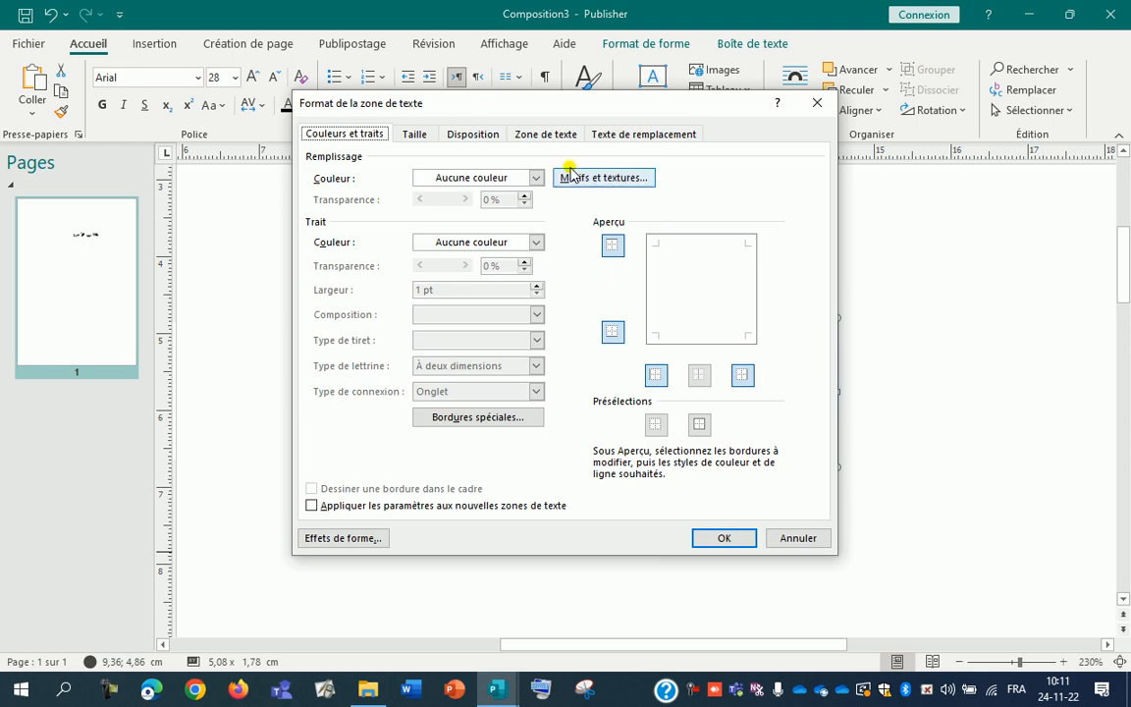
{"action": "left_click", "coordinate": [544, 135]}
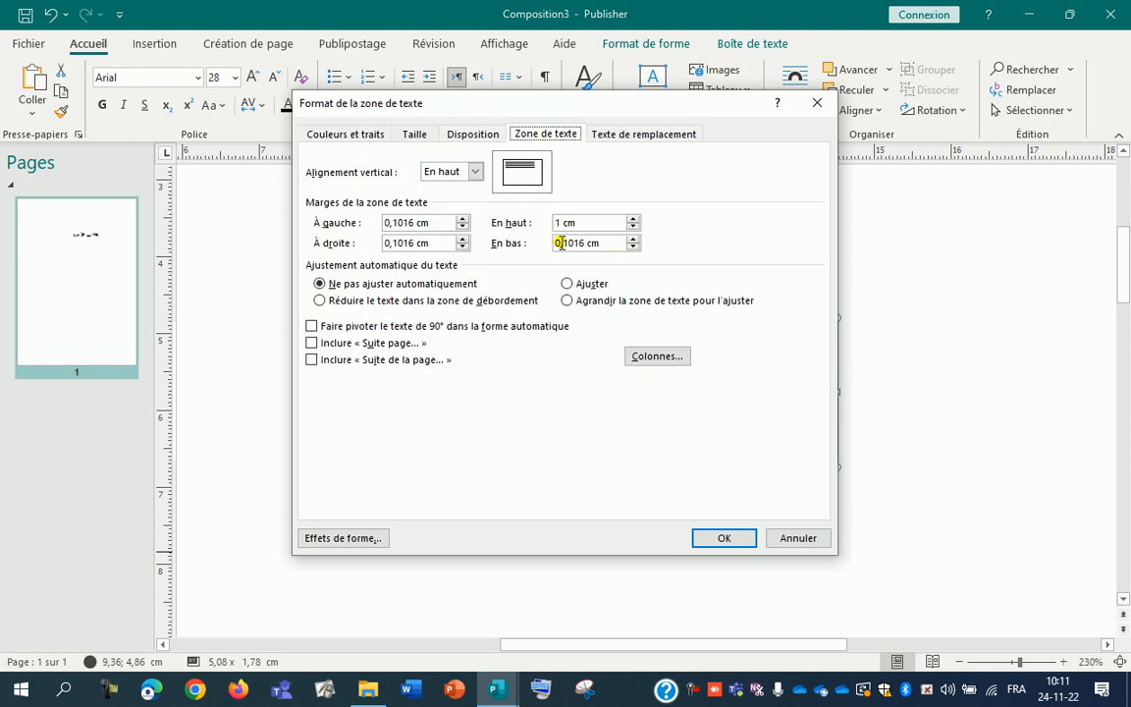
{"action": "left_click", "coordinate": [633, 228]}
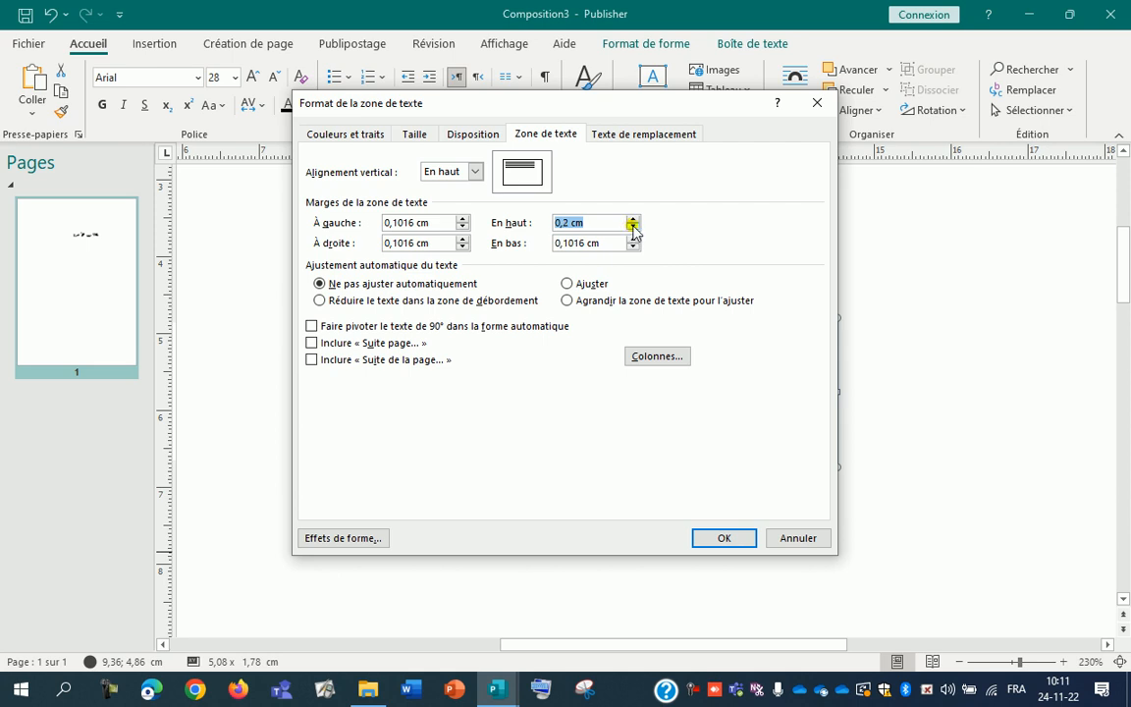
{"action": "left_click", "coordinate": [721, 535]}
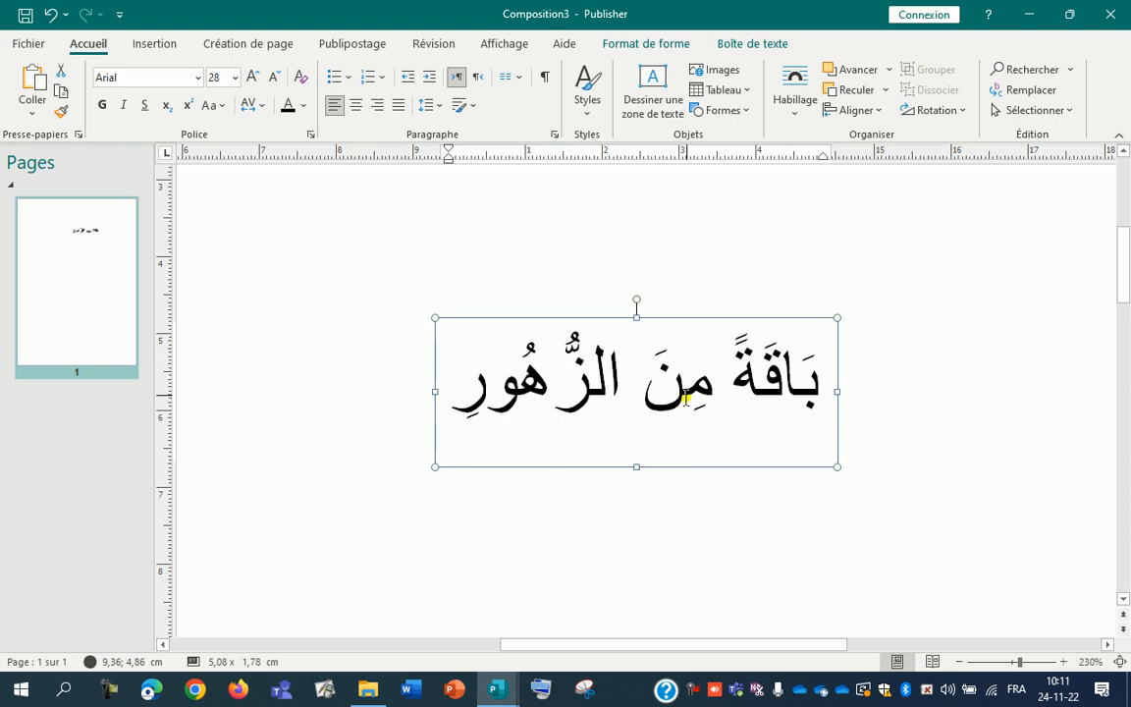
- Undo the top margin changes made to the Arabic phrase's text box
{"action": "left_click_drag", "start_coordinate": [632, 465], "coordinate": [636, 443]}
{"action": "left_click", "coordinate": [54, 20]}
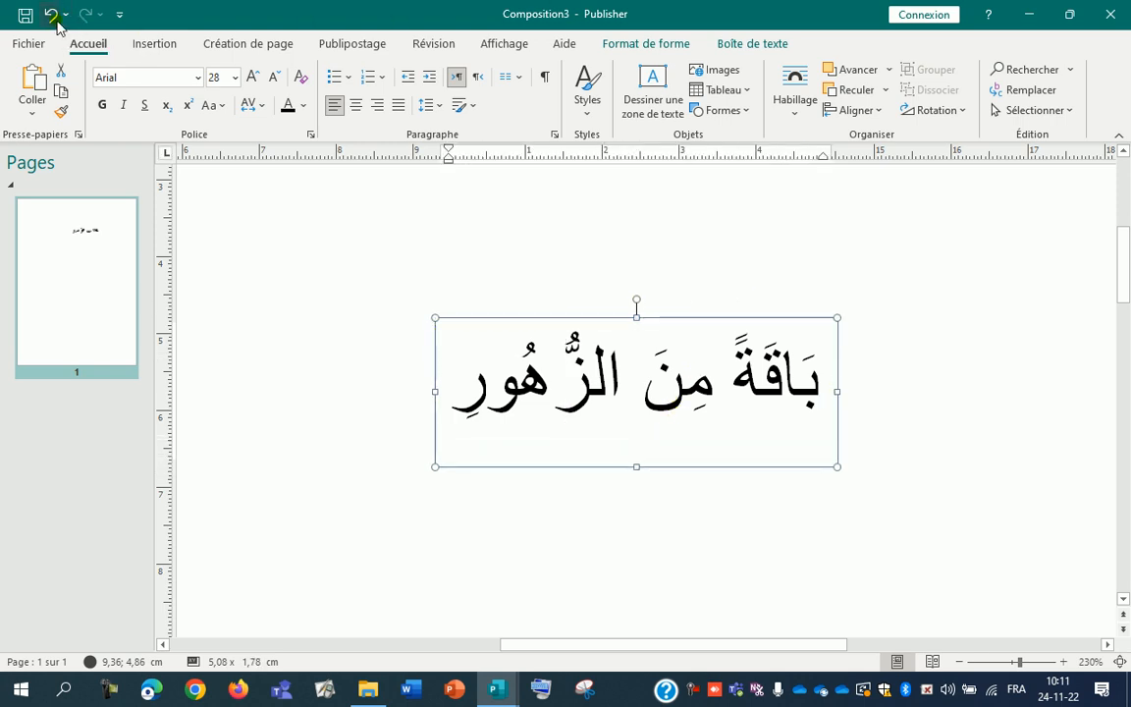
- Set the spacing before the Arabic phrase's paragraph to 10 pt, keeping the dialog clear of the text
{"action": "left_click", "coordinate": [675, 391]}
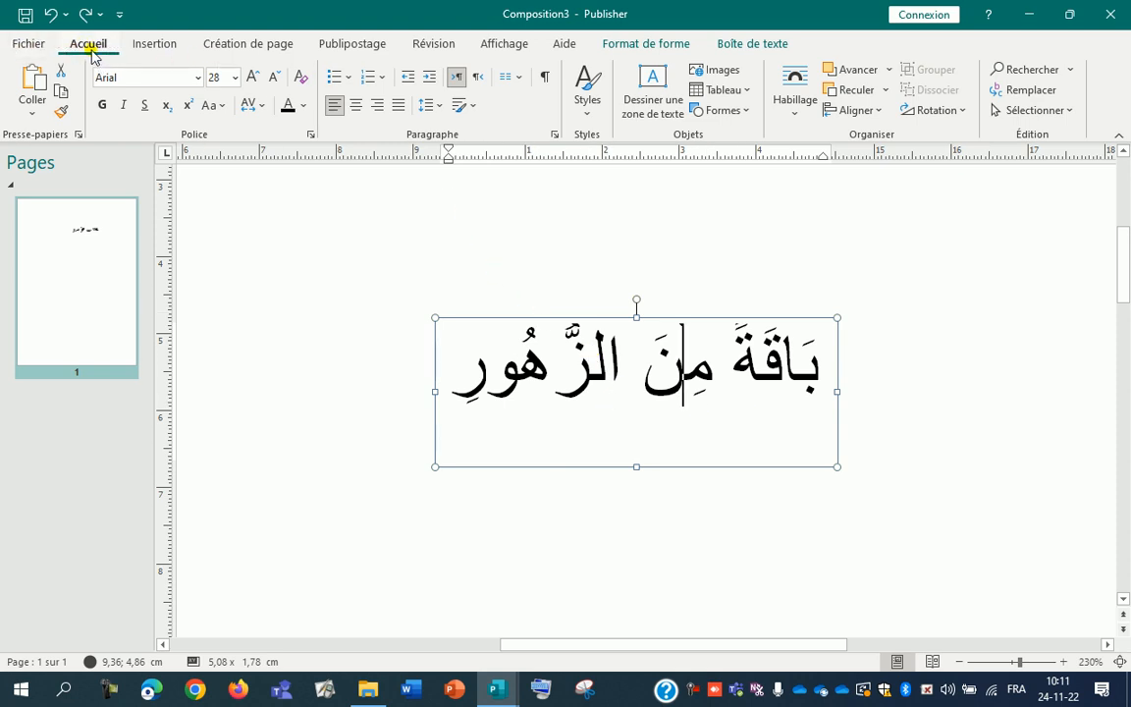
{"action": "left_click", "coordinate": [554, 135]}
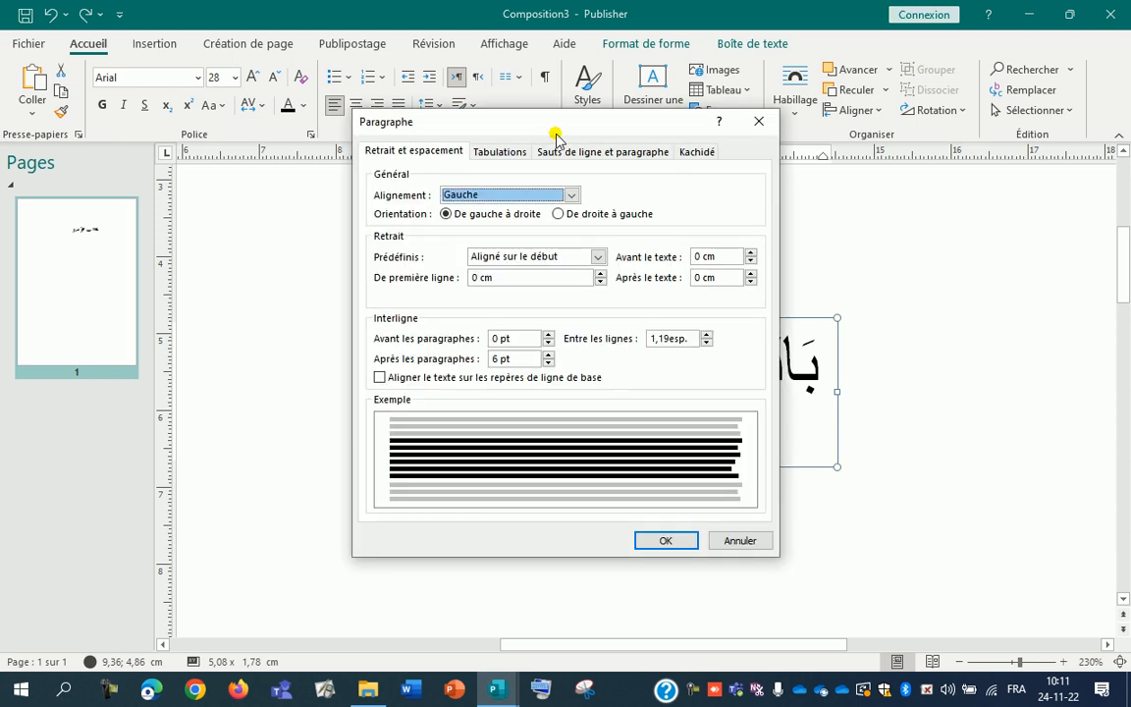
{"action": "left_click_drag", "start_coordinate": [545, 122], "coordinate": [296, 145]}
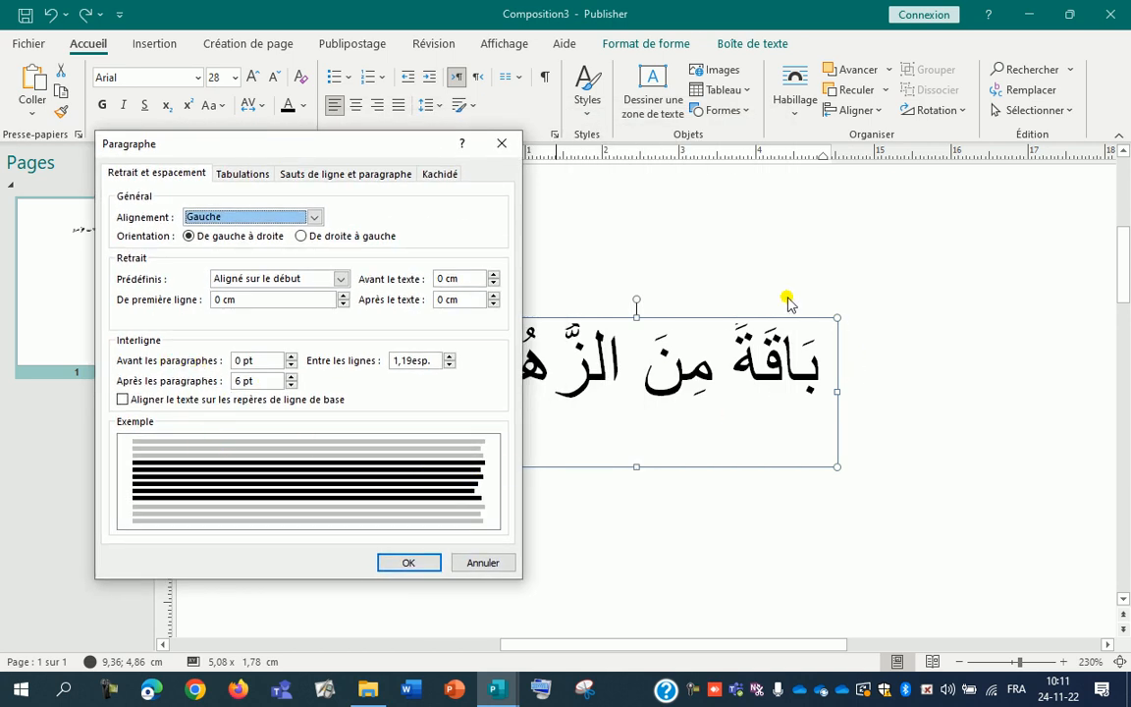
{"action": "left_click", "coordinate": [292, 357]}
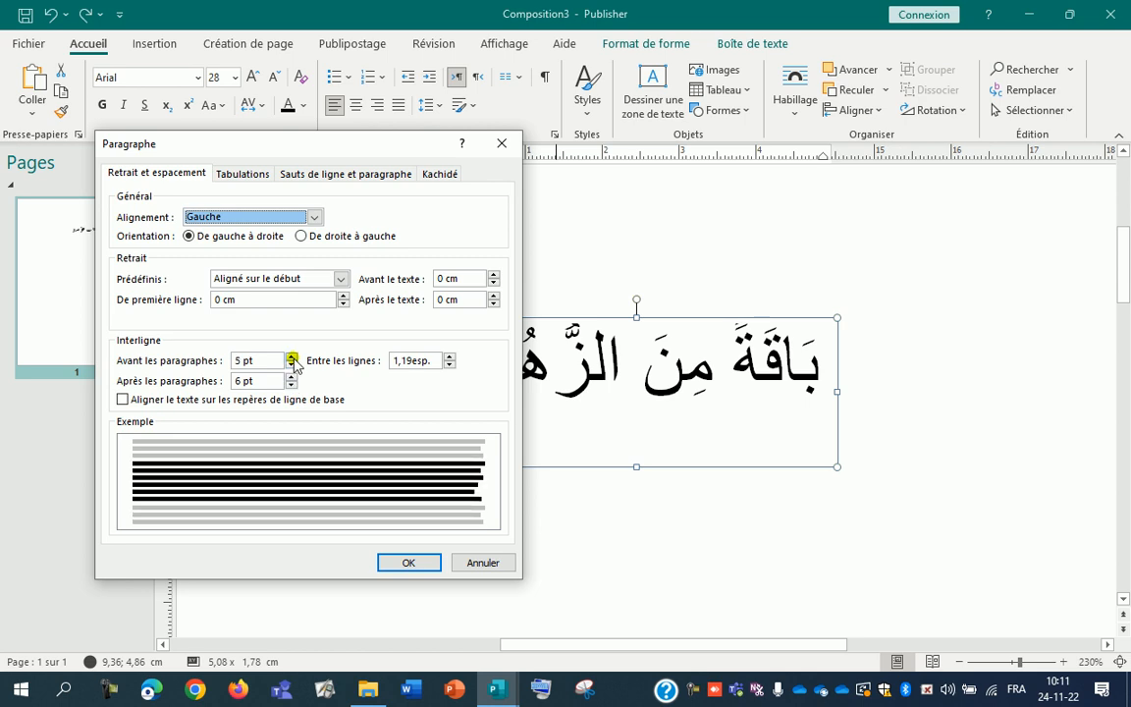
{"action": "left_click", "coordinate": [291, 357]}
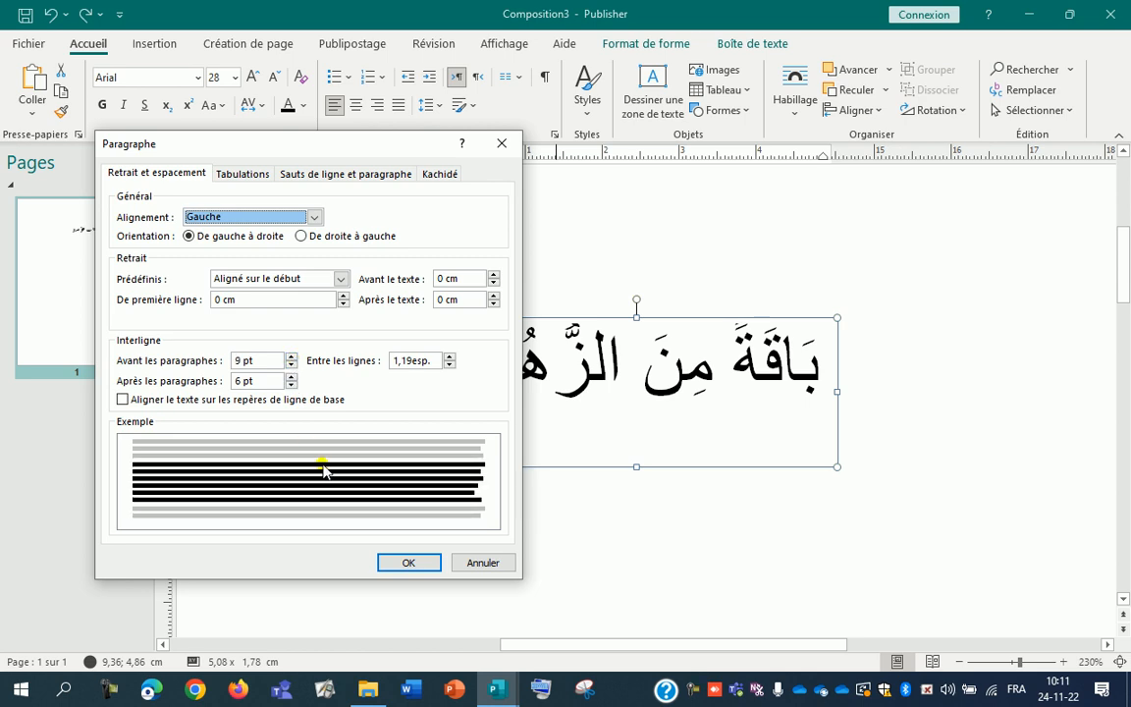
{"action": "left_click", "coordinate": [290, 358]}
{"action": "left_click", "coordinate": [291, 359]}
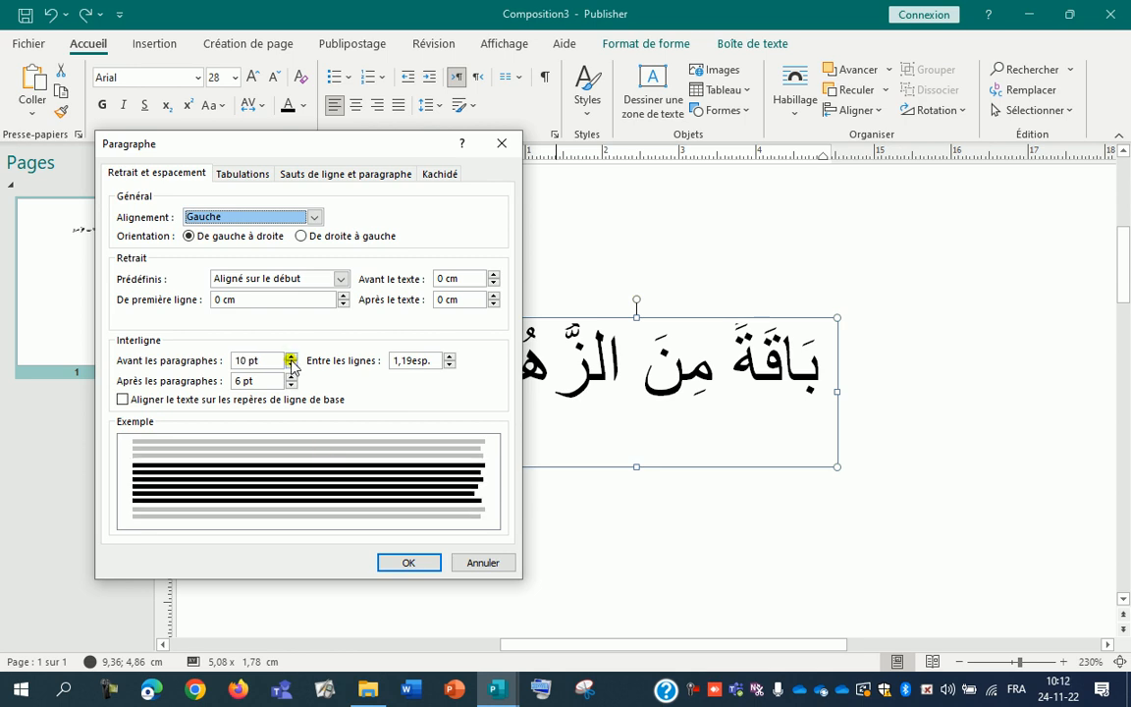
{"action": "left_click", "coordinate": [407, 563]}
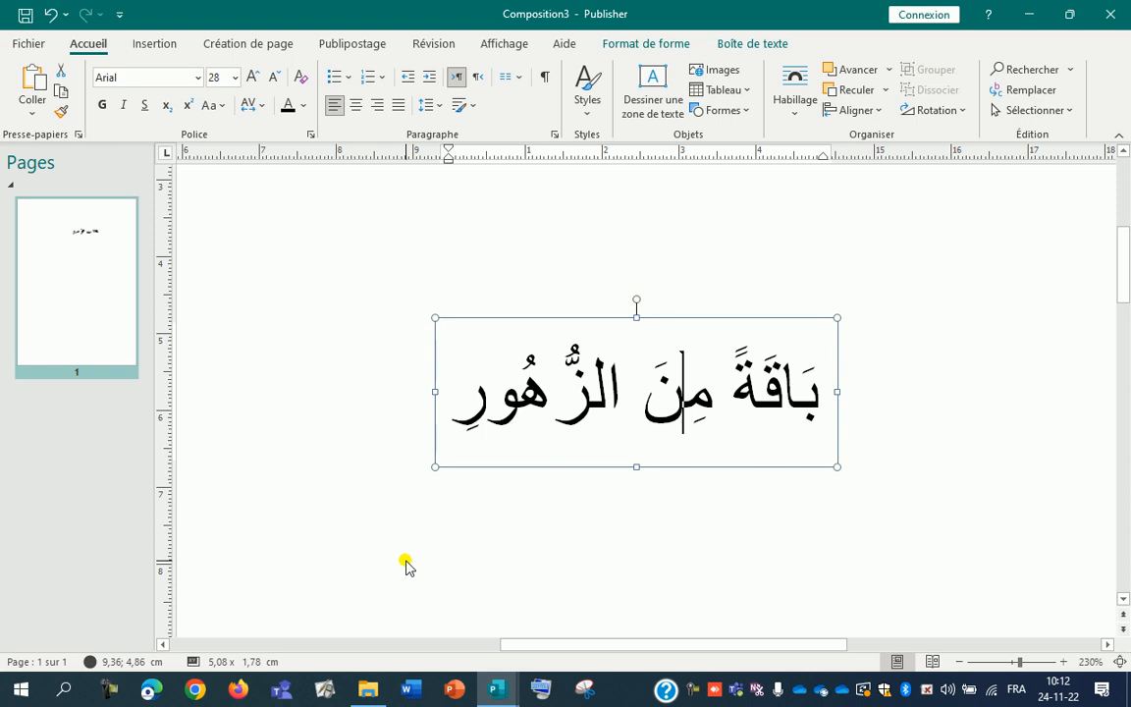
- Reduce the spacing after the Arabic phrase's paragraph
{"action": "left_click_drag", "start_coordinate": [551, 389], "coordinate": [696, 397]}
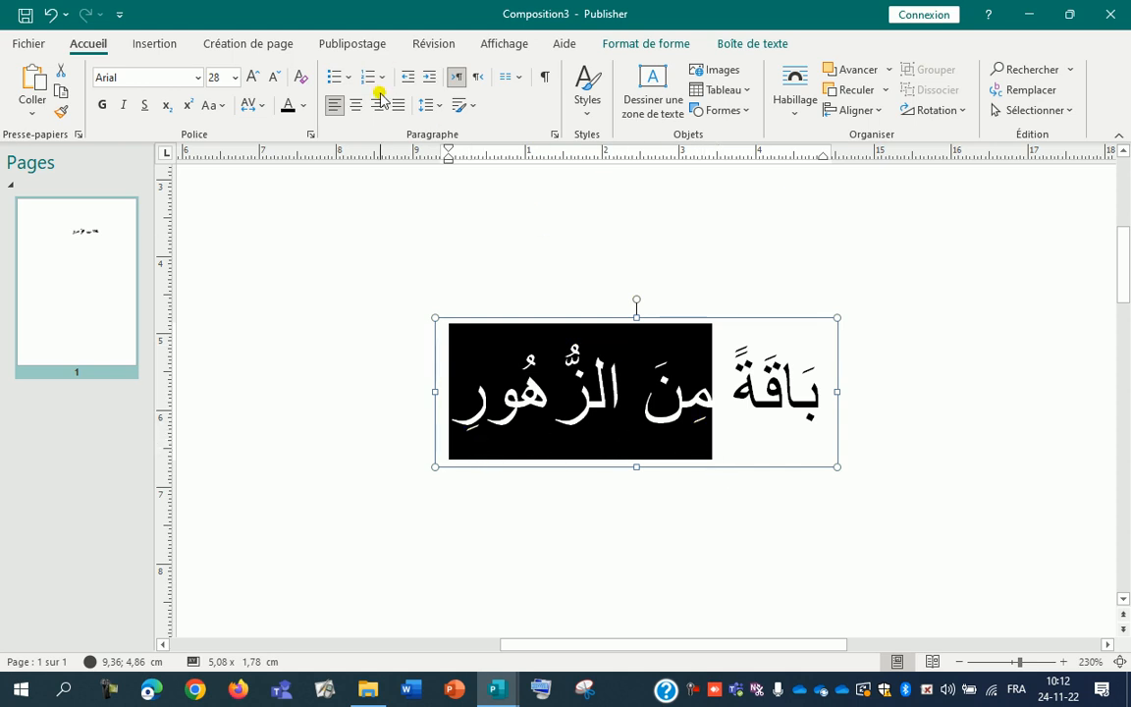
{"action": "left_click", "coordinate": [555, 138]}
{"action": "left_click", "coordinate": [547, 363]}
{"action": "left_click", "coordinate": [547, 363]}
{"action": "left_click", "coordinate": [663, 539]}
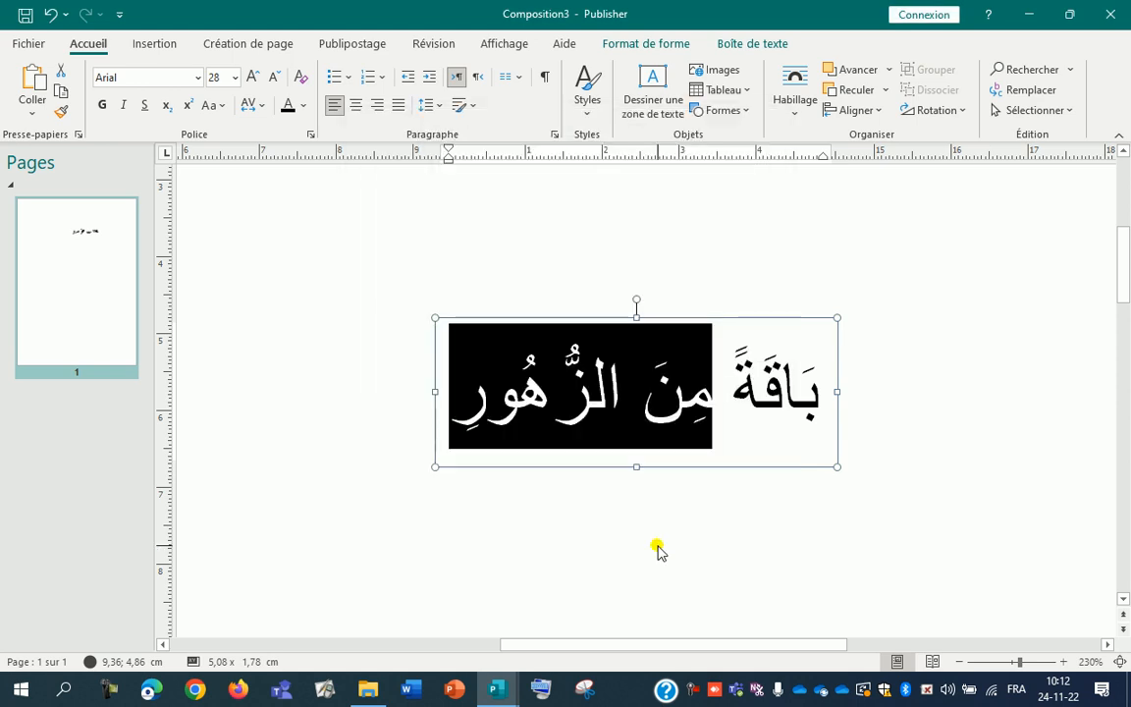
- Set the bottom inner margin of the Arabic phrase's text box to 0 cm
{"action": "left_click", "coordinate": [576, 517]}
{"action": "left_click", "coordinate": [577, 433]}
{"action": "left_click", "coordinate": [588, 462]}
{"action": "right_click", "coordinate": [592, 469]}
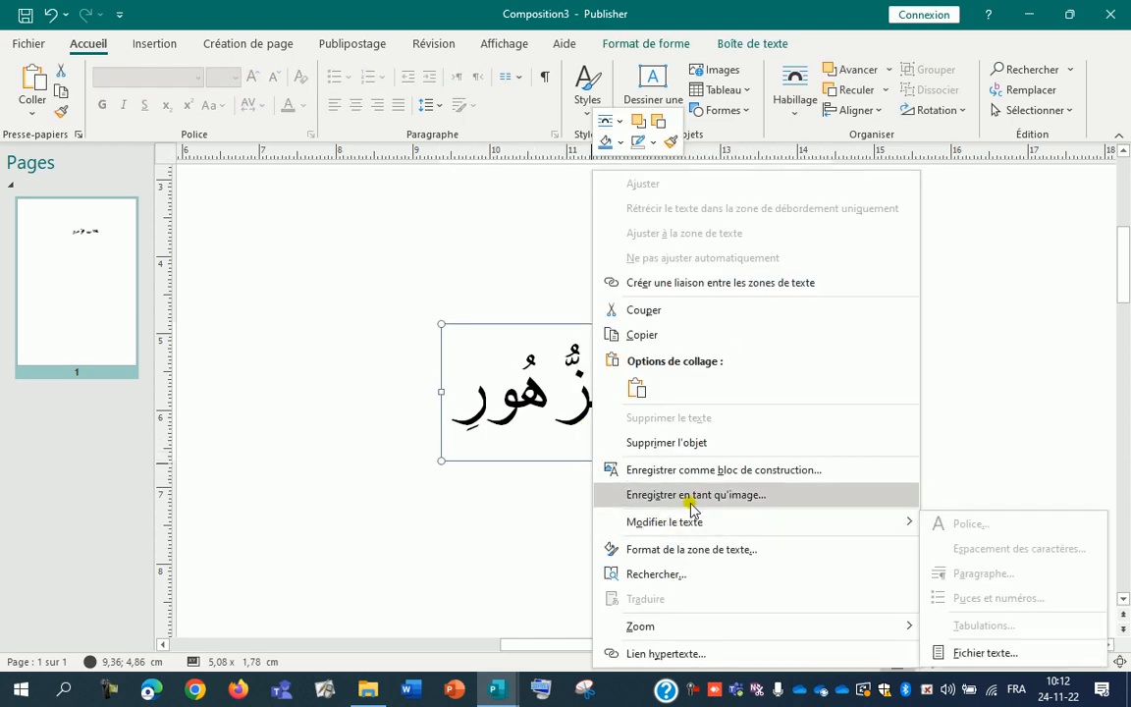
{"action": "left_click", "coordinate": [692, 556]}
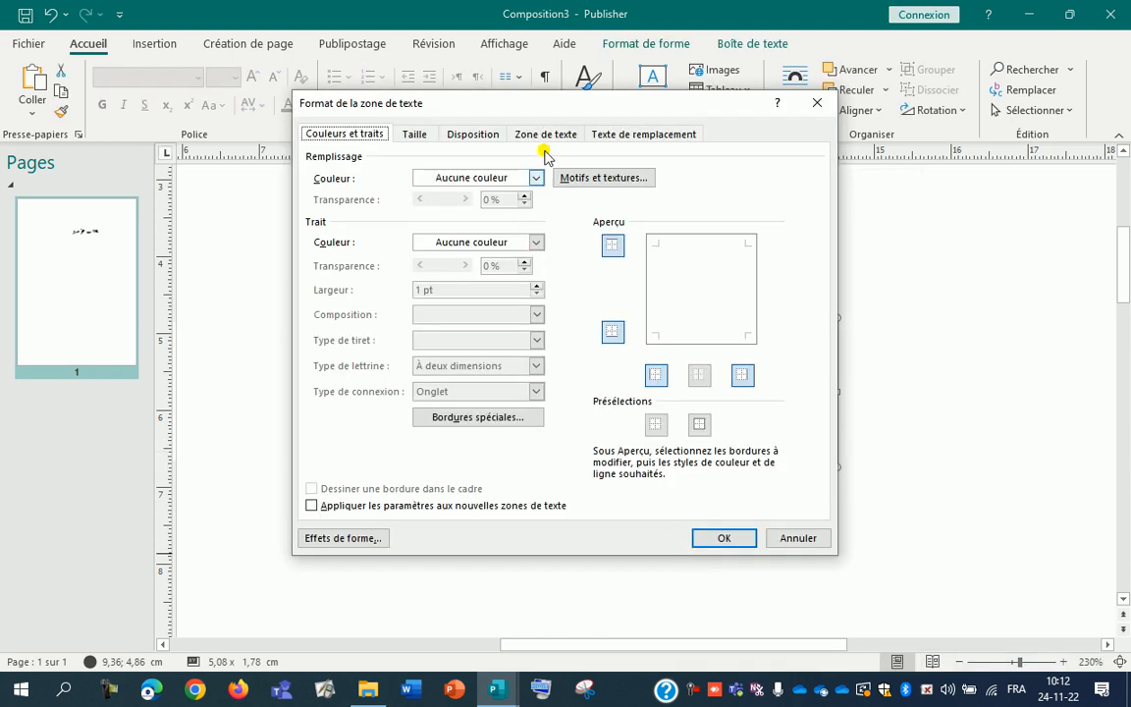
{"action": "left_click", "coordinate": [546, 135]}
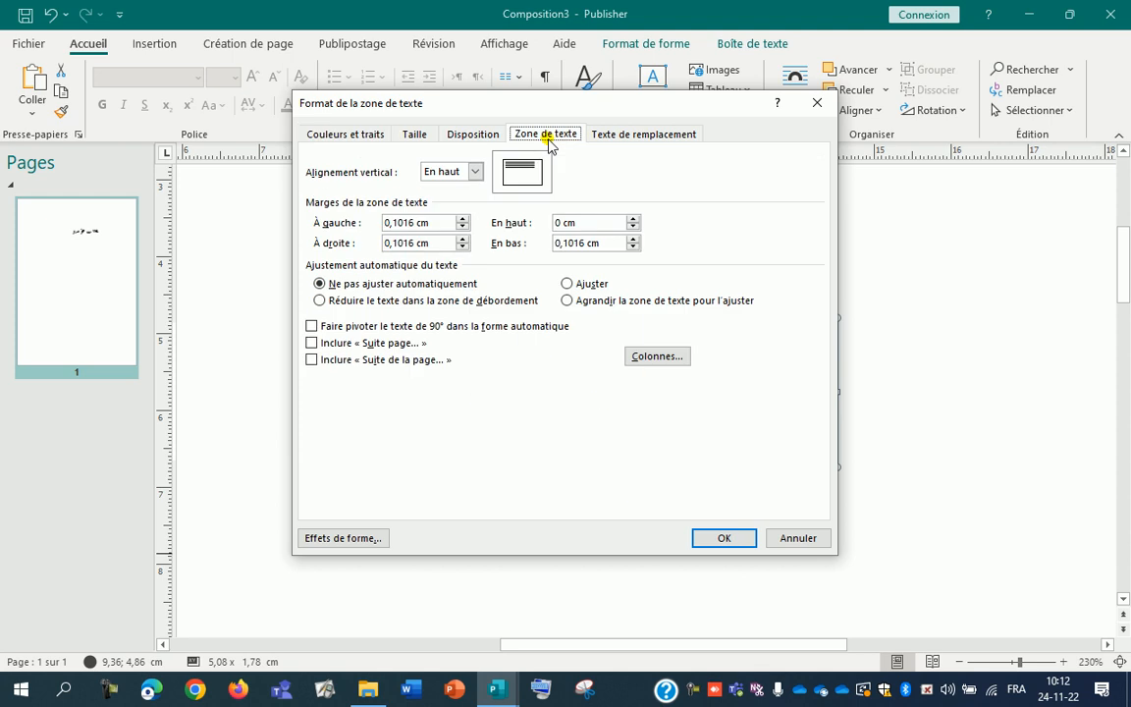
{"action": "left_click", "coordinate": [634, 247]}
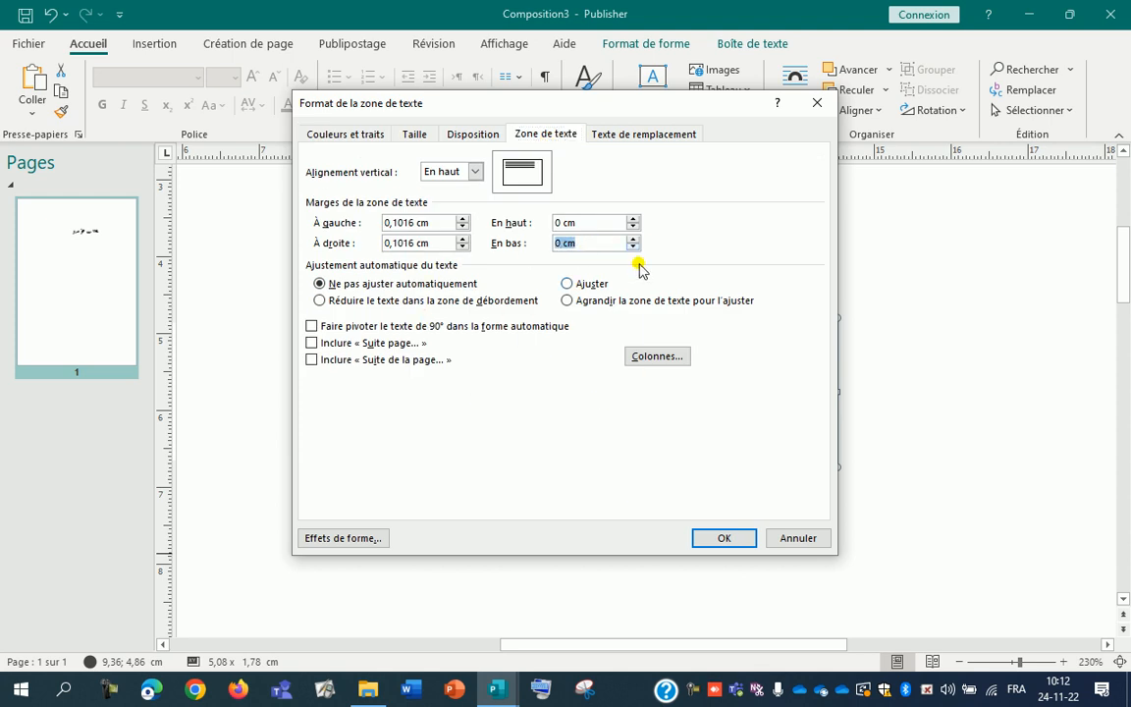
{"action": "left_click", "coordinate": [727, 538]}
{"action": "left_click", "coordinate": [638, 483]}
{"action": "left_click", "coordinate": [550, 439]}
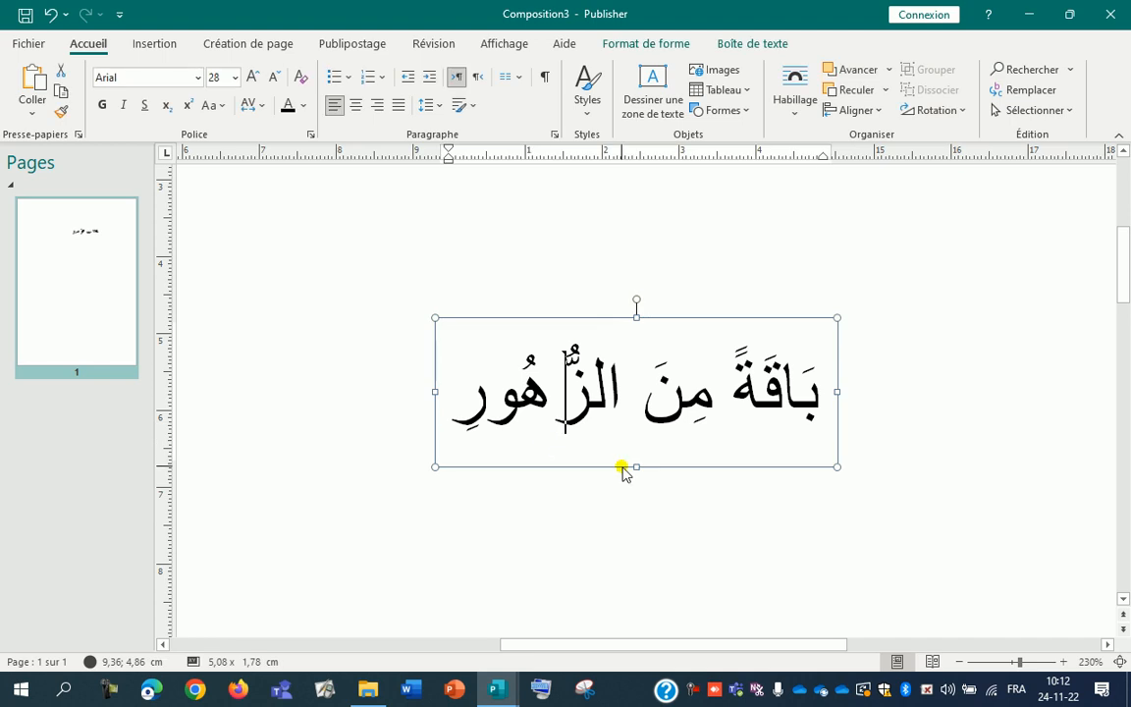
- Resize the Arabic phrase's text box vertically to a height of about 2,81 cm
{"action": "mouse_move", "coordinate": [636, 465]}
{"action": "left_mouse_down"}
{"action": "mouse_move", "coordinate": [636, 407]}
{"action": "mouse_move", "coordinate": [638, 468]}
{"action": "left_mouse_up"}
{"action": "left_click_drag", "start_coordinate": [641, 321], "coordinate": [643, 399]}
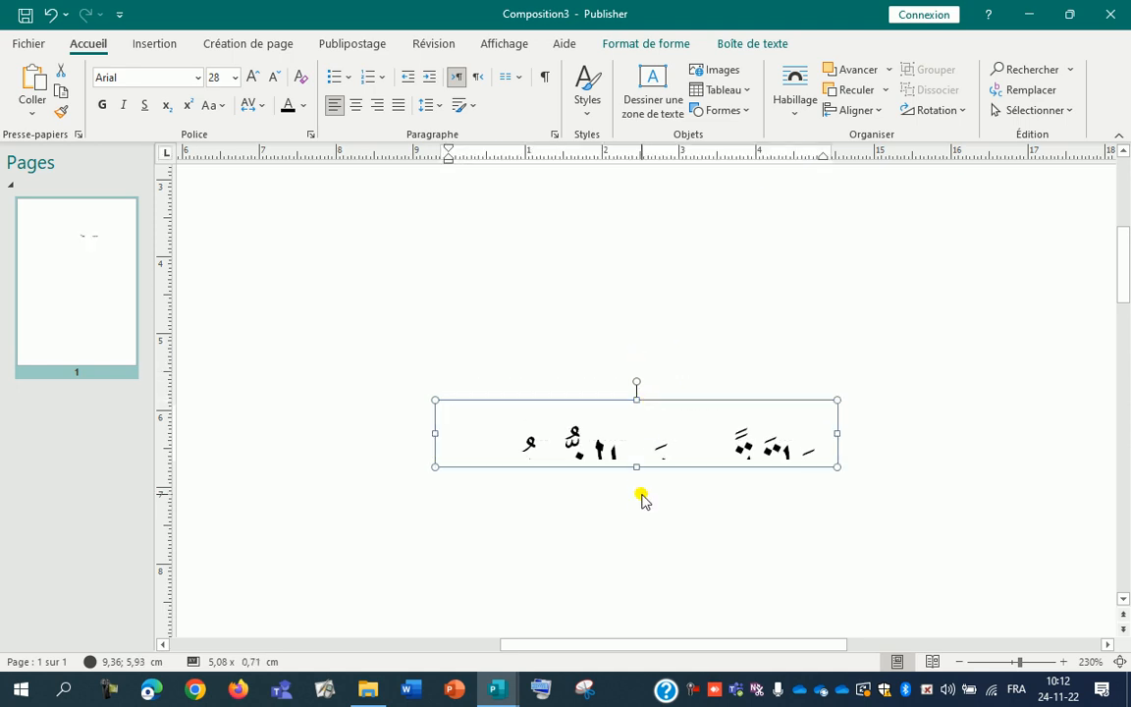
{"action": "left_click_drag", "start_coordinate": [637, 467], "coordinate": [640, 543]}
{"action": "left_click_drag", "start_coordinate": [645, 400], "coordinate": [643, 294]}
{"action": "left_click", "coordinate": [615, 450]}
{"action": "left_click", "coordinate": [633, 437]}
{"action": "left_click_drag", "start_coordinate": [636, 439], "coordinate": [636, 521]}
- Highlight the Arabic phrase to examine how its upper diacritics fit within the line, and clear the selection
{"action": "left_click", "coordinate": [461, 403]}
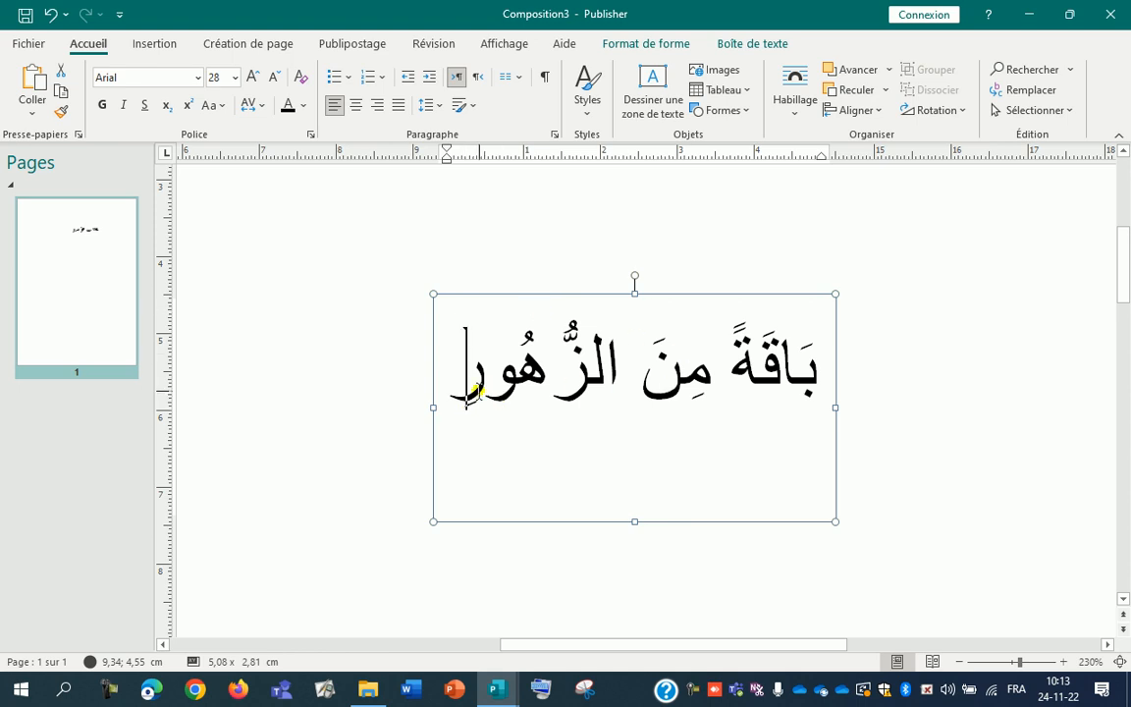
{"action": "left_click_drag", "start_coordinate": [453, 385], "coordinate": [746, 391]}
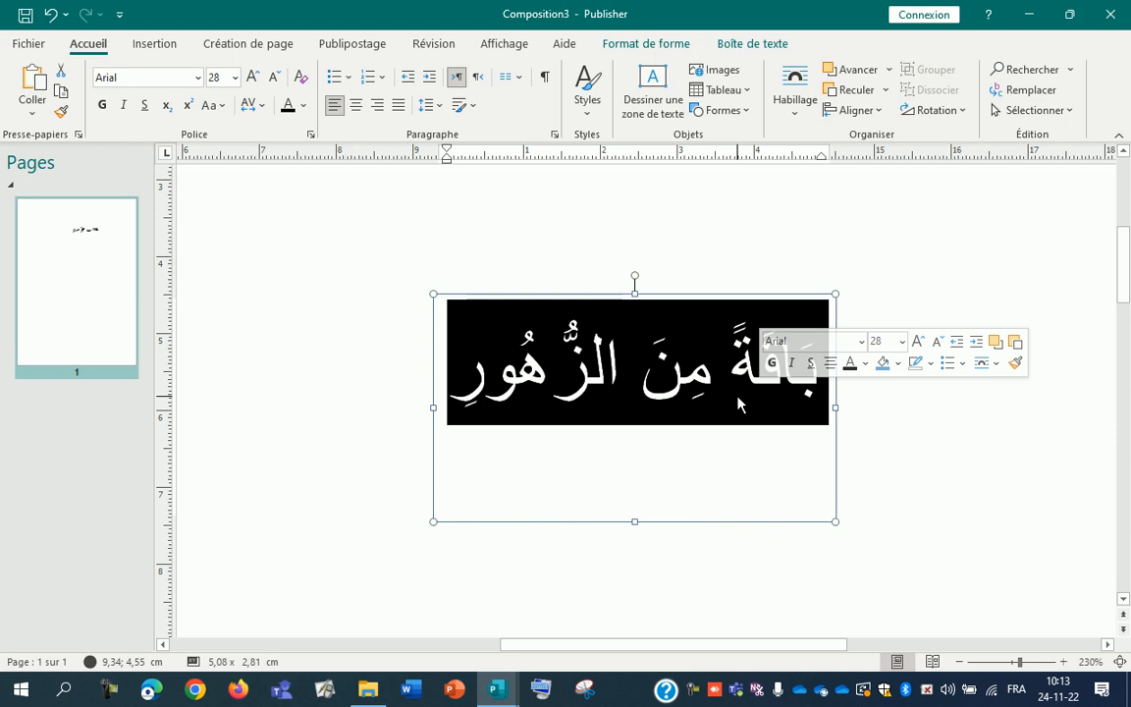
{"action": "left_click", "coordinate": [556, 331]}
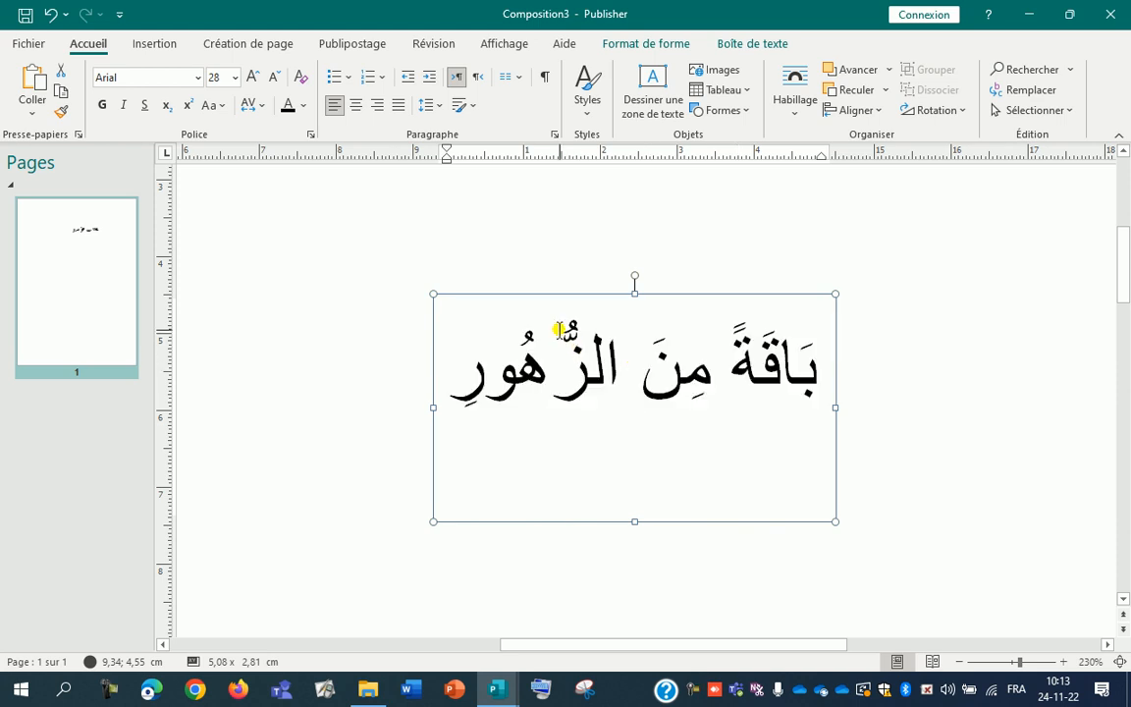